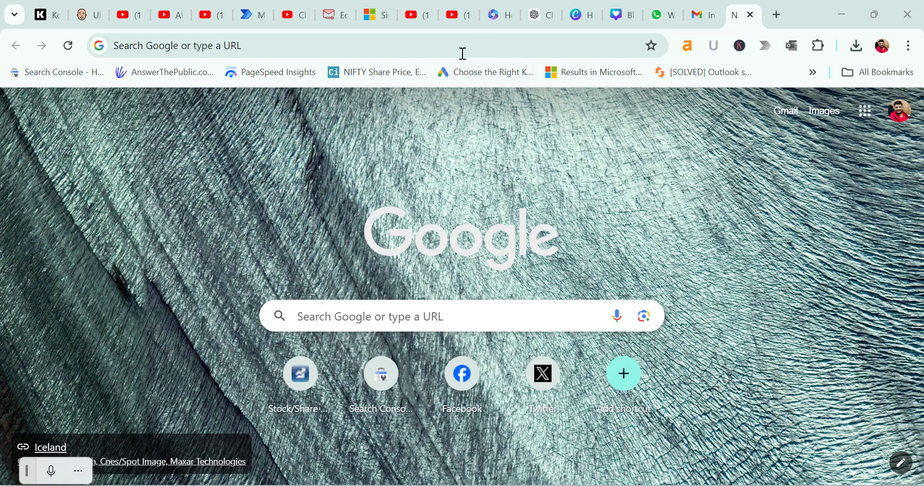
Go to outlook.com in the Chrome address bar to load the Outlook Inbox.
left_click(228, 45)
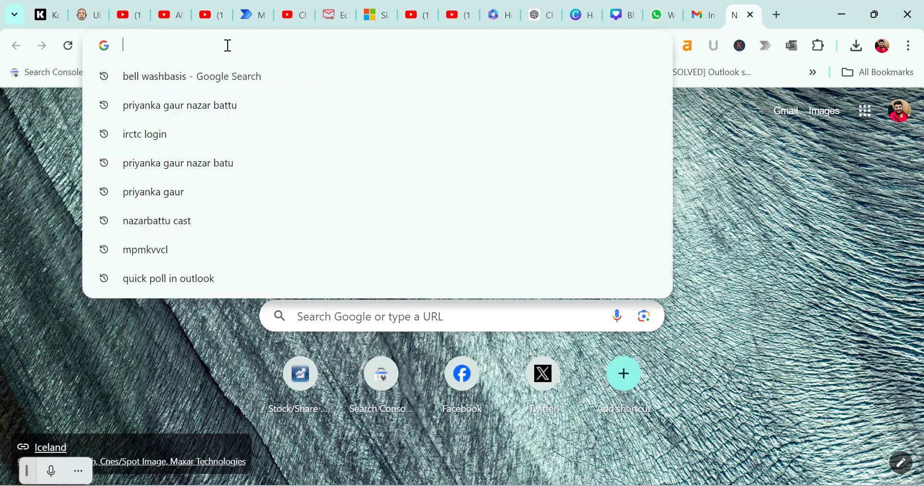
type("outlook")
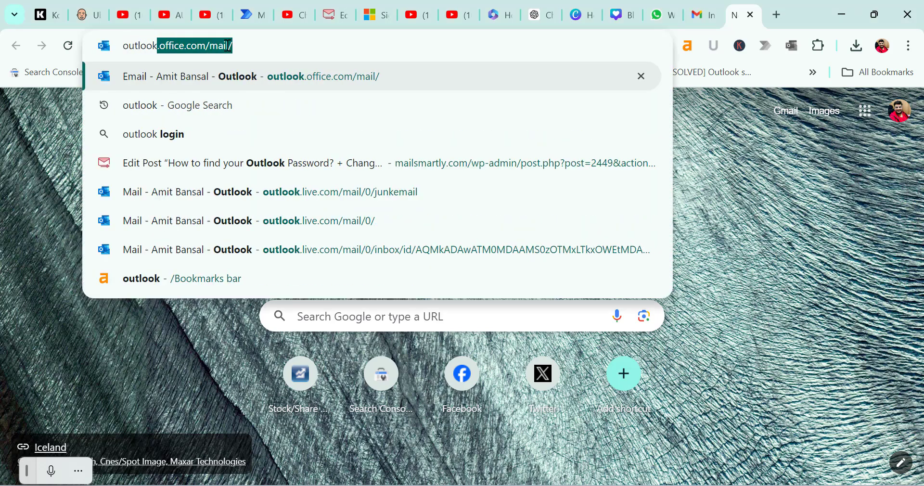
type(".com")
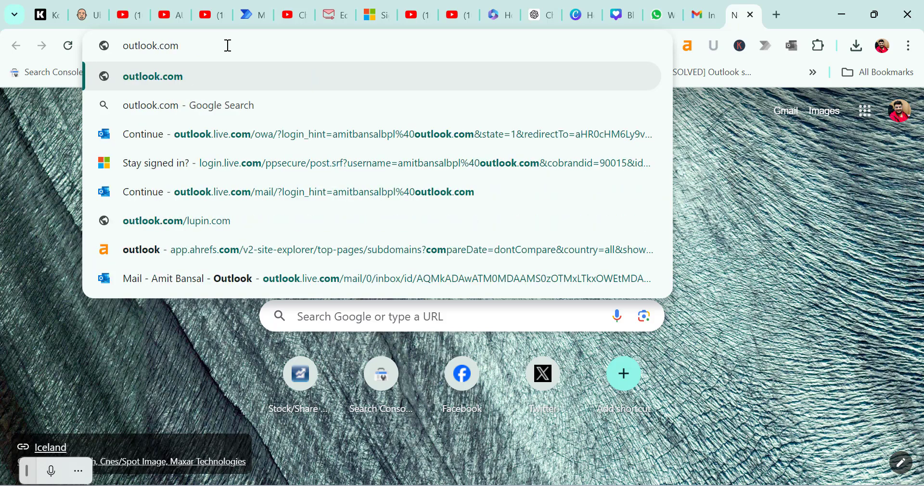
key("Return")
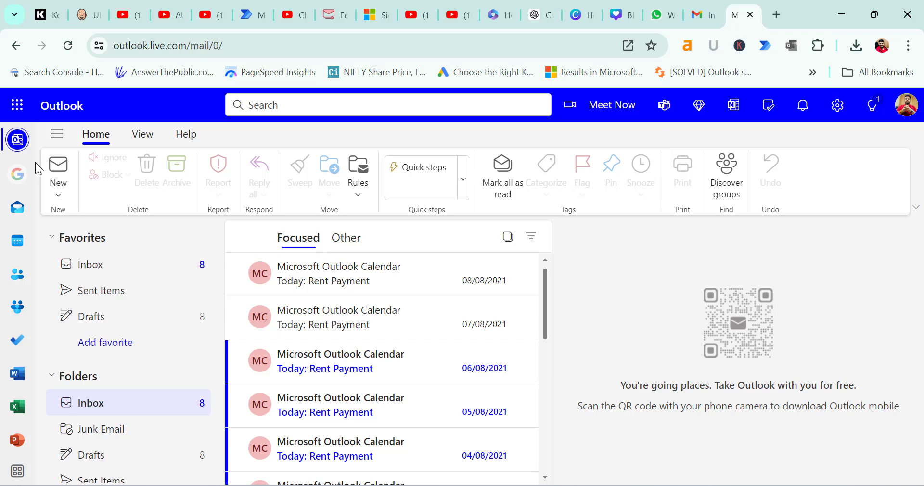
Compose a blank new message and pop the draft out into a separate window.
left_click(58, 171)
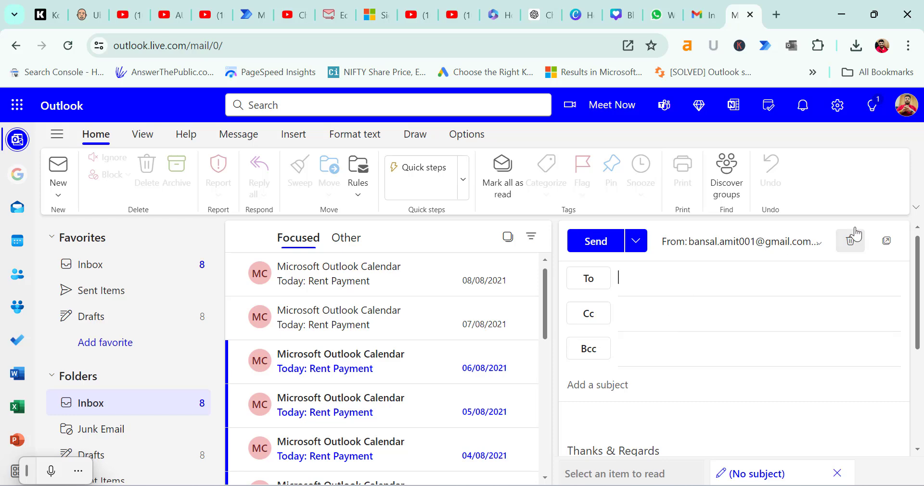
left_click(885, 241)
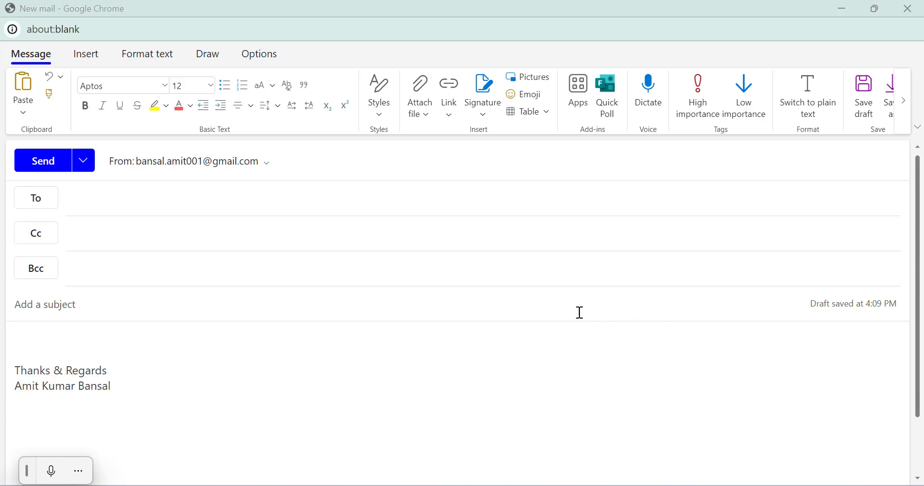
Try inserting a Quick Poll from Insert, then close the unavailable-for-personal-accounts notice.
left_click(79, 62)
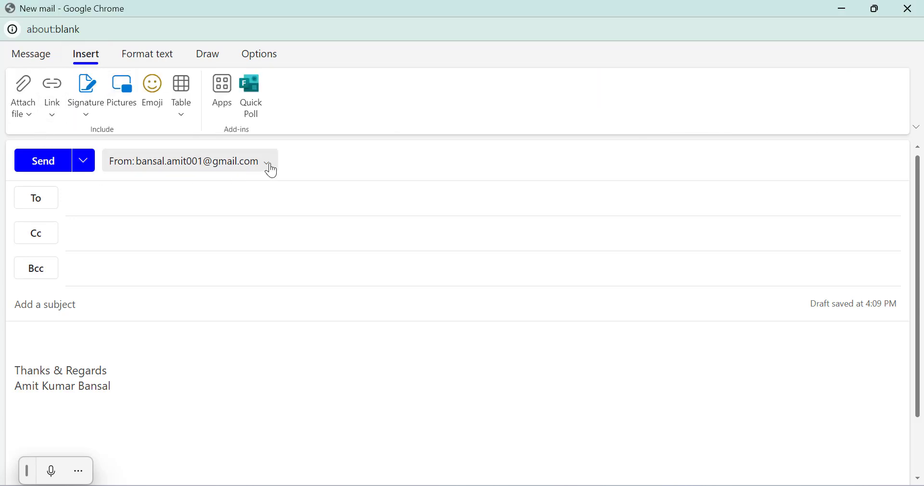
left_click(250, 88)
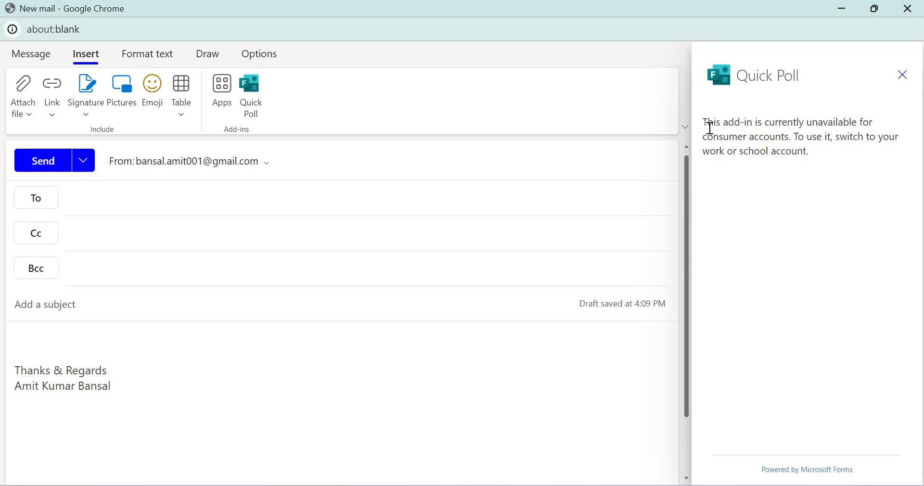
left_click(903, 75)
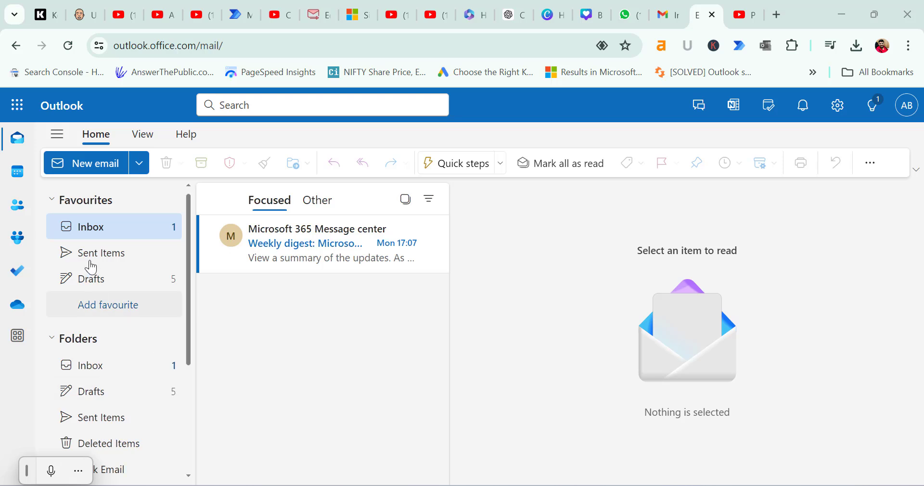
Start a new email in its own separate, maximized window.
left_click(86, 166)
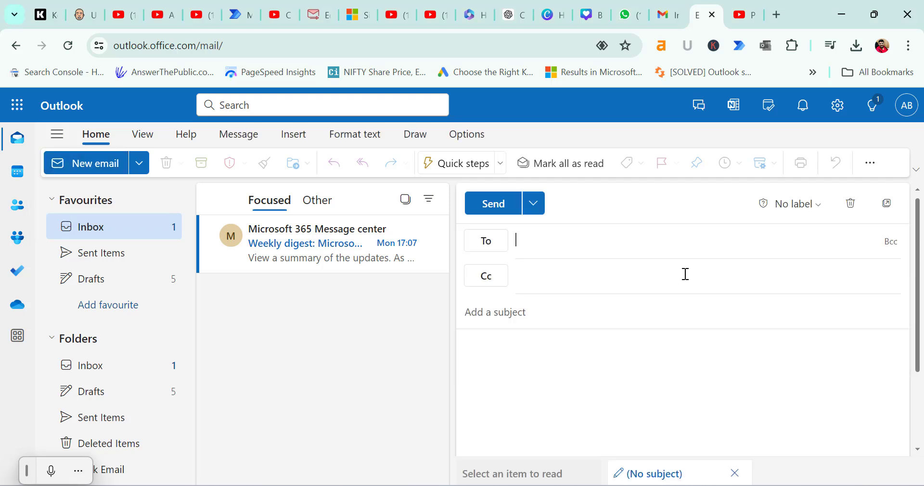
left_click(886, 205)
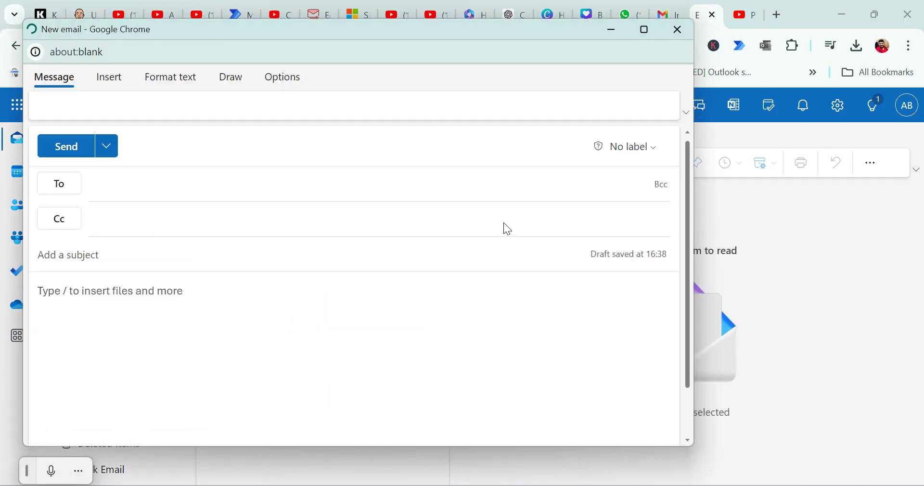
left_click(112, 77)
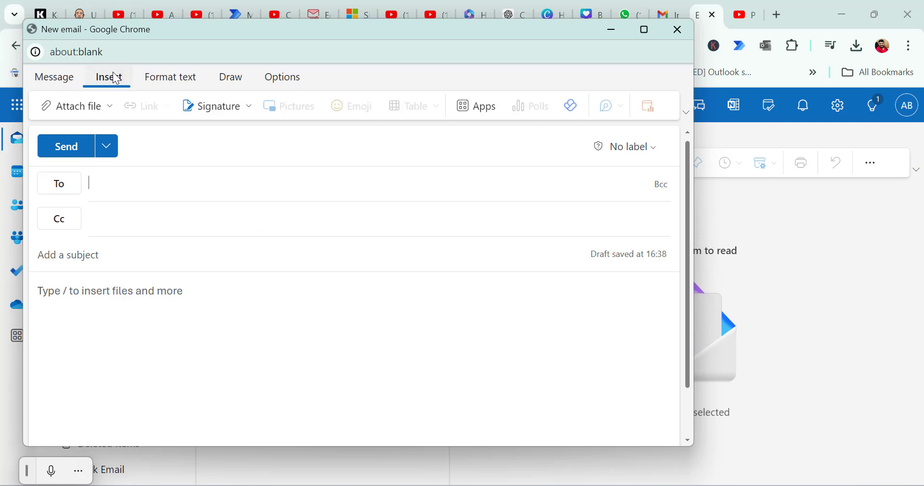
left_click(645, 30)
Switch to the classic ribbon layout and place the cursor in the message body.
left_click(917, 93)
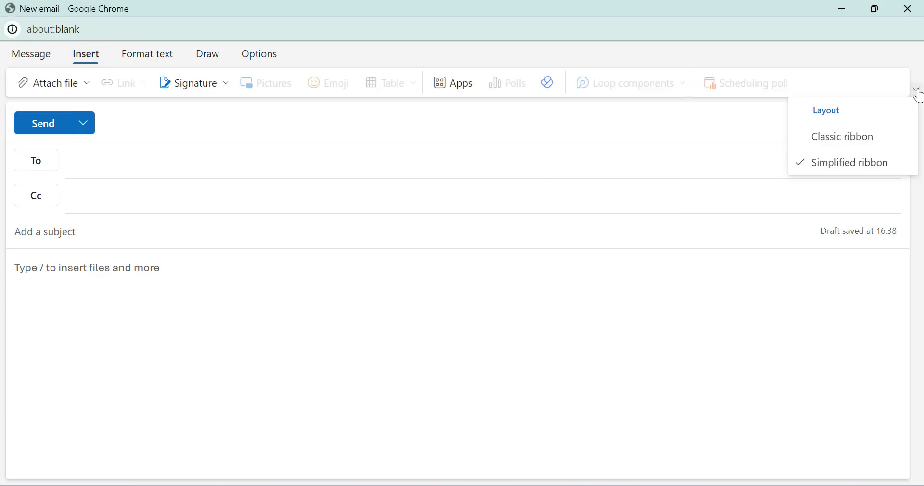
left_click(854, 140)
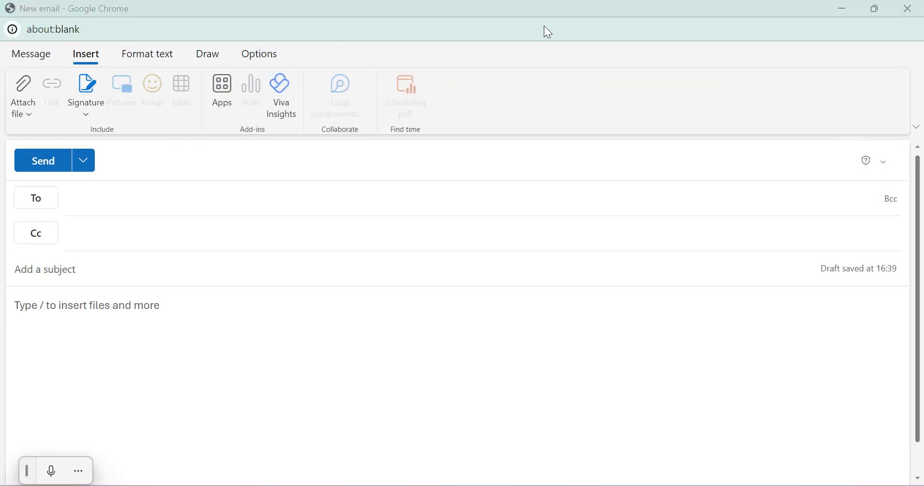
left_click(155, 316)
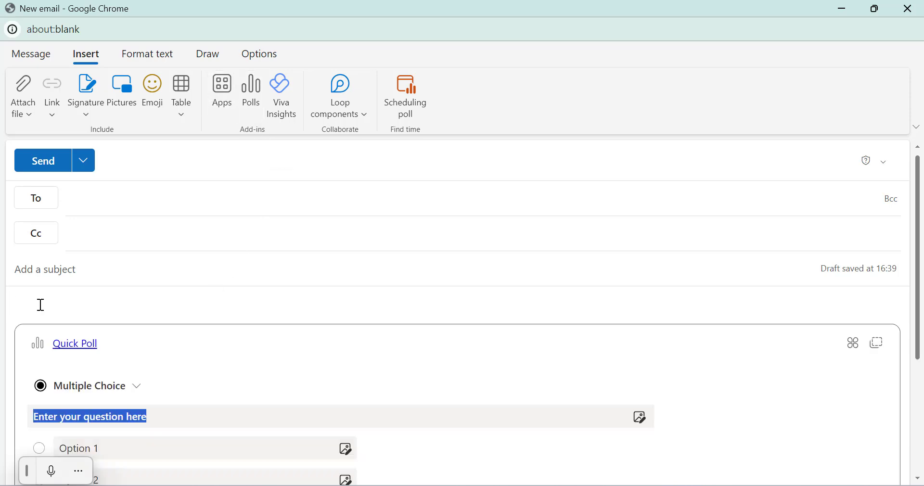
left_click(143, 311)
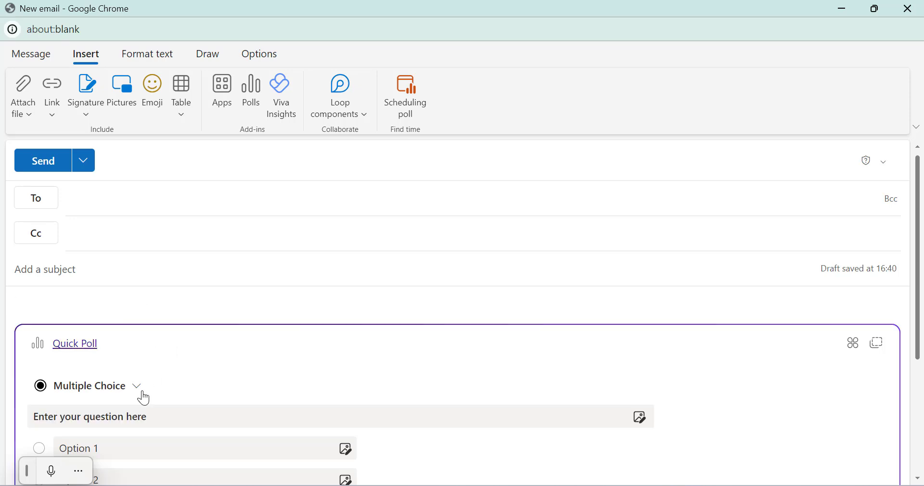
scroll(224, 357, "down", 3)
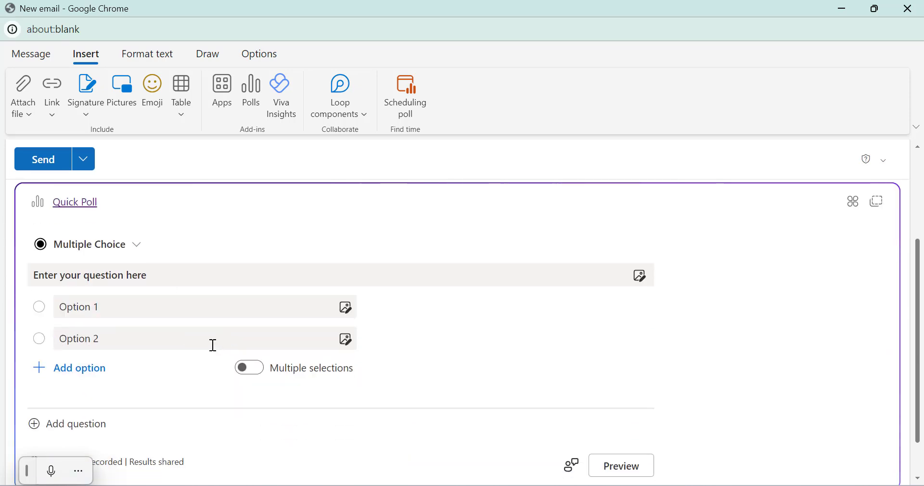
left_click(137, 246)
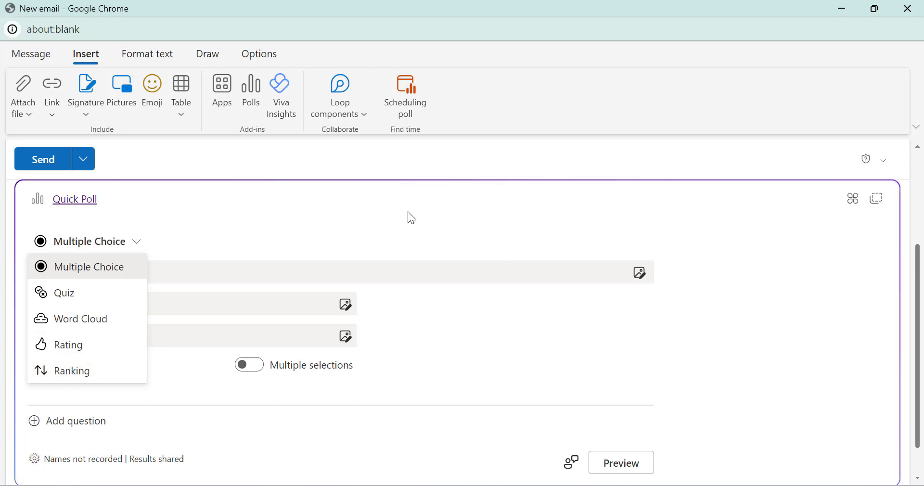
left_click(96, 268)
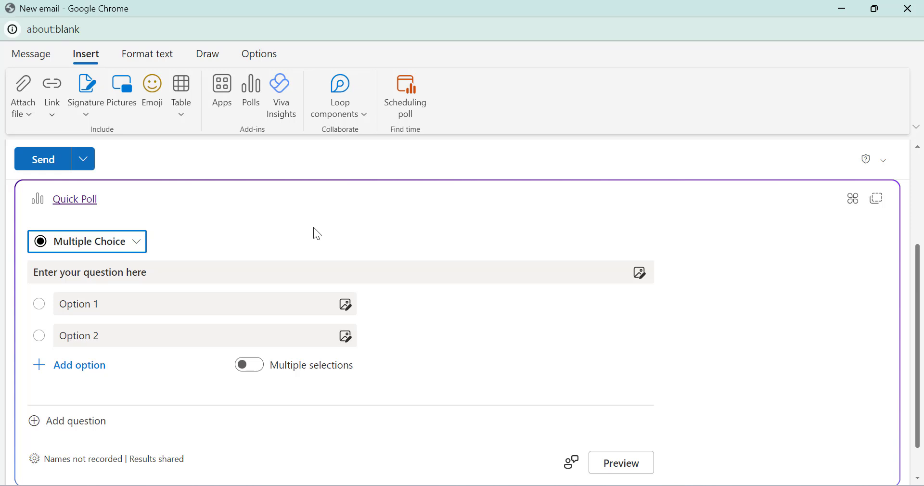
left_click(124, 274)
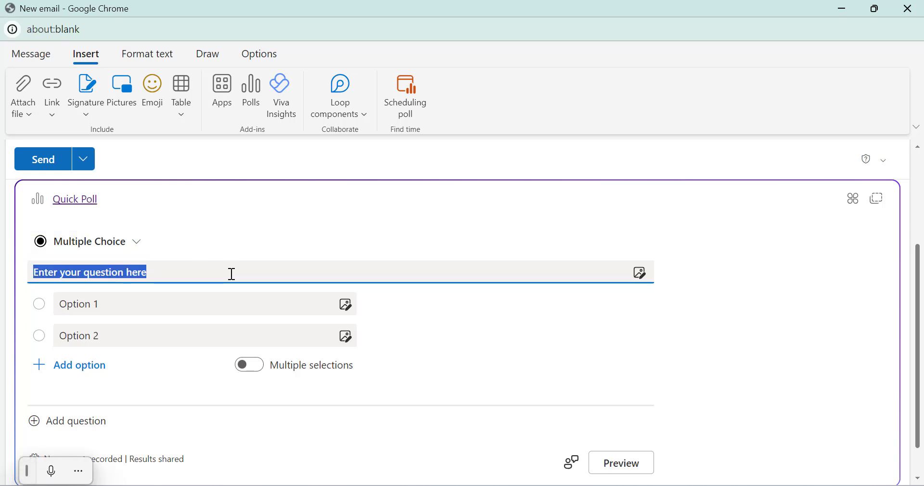
Enter the poll question 'What day works bet for your weekly team meeting?'.
type("What day")
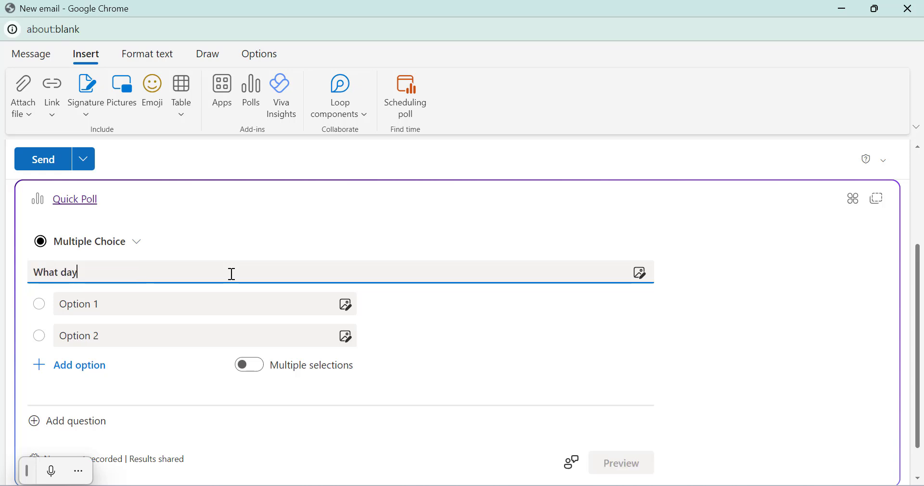
type(" works")
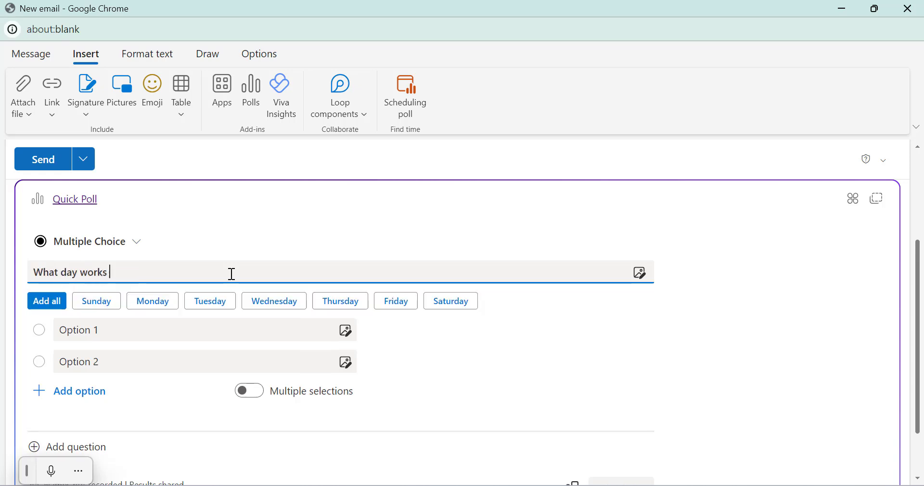
type(" bet f")
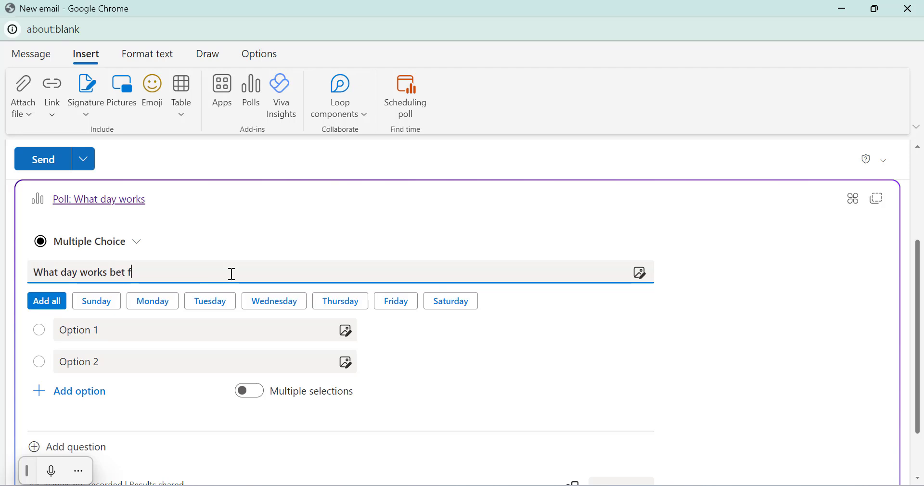
type("or your wek")
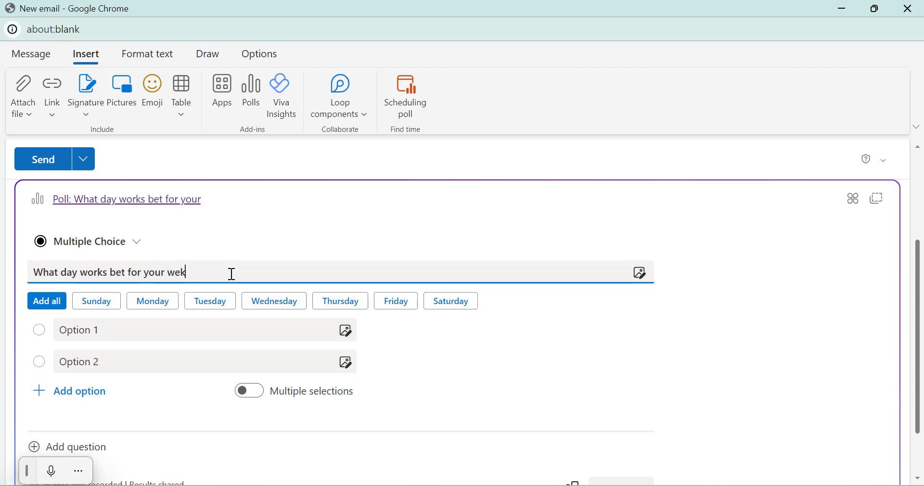
key("BackSpace")
type("el")
key("BackSpace")
type("kly team m")
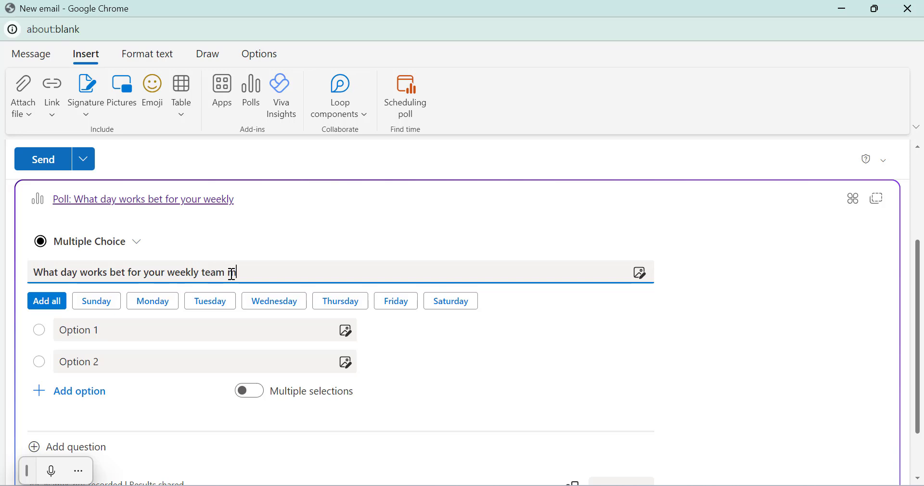
type("eeting?")
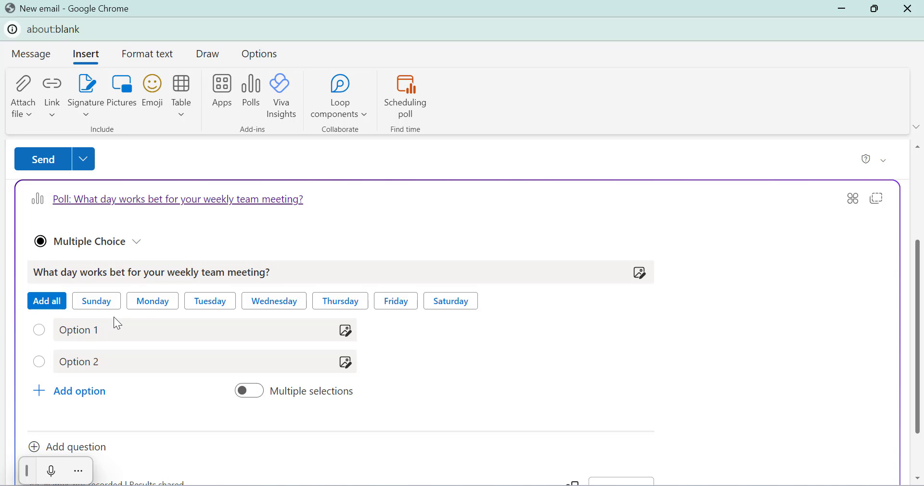
Fill the answer options with Monday, Wednesday, Thursday and Friday, then add a fifth option.
left_click(113, 331)
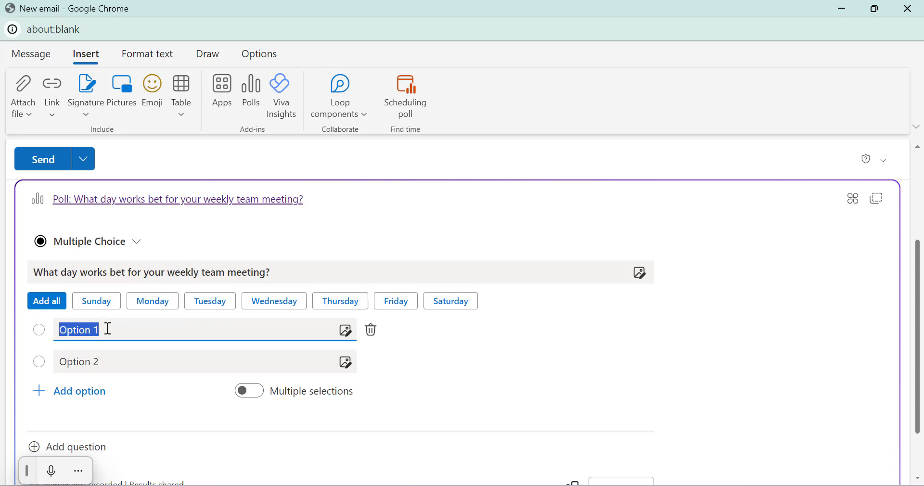
left_click(137, 307)
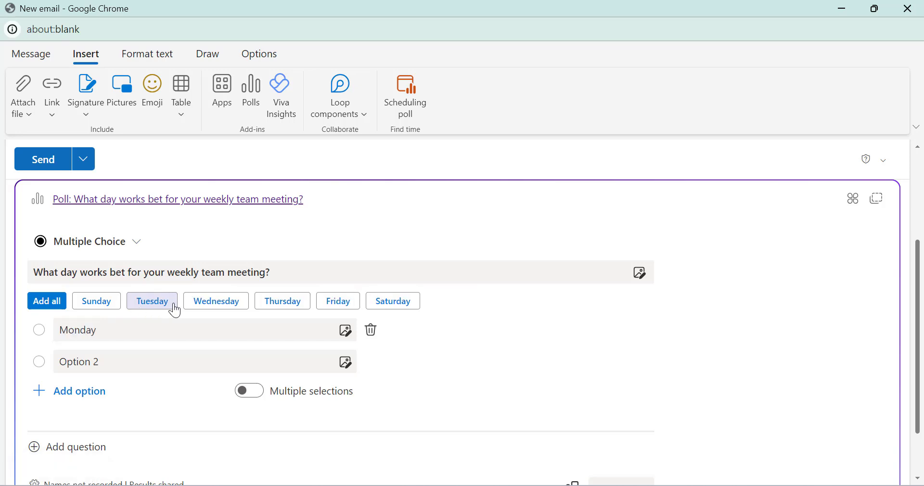
left_click(212, 303)
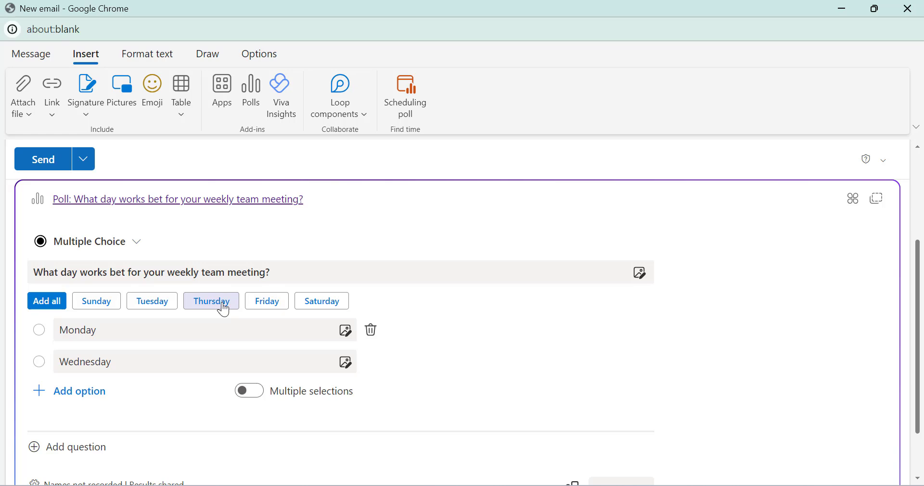
left_click(224, 310)
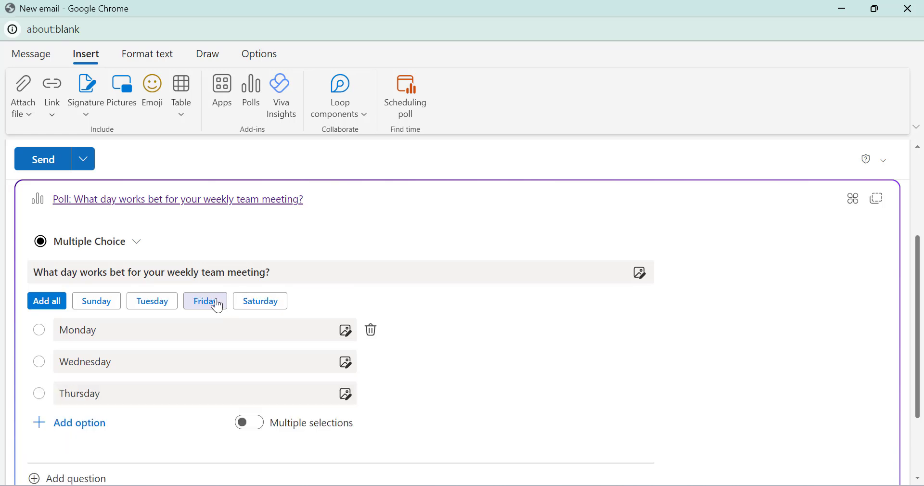
left_click(217, 304)
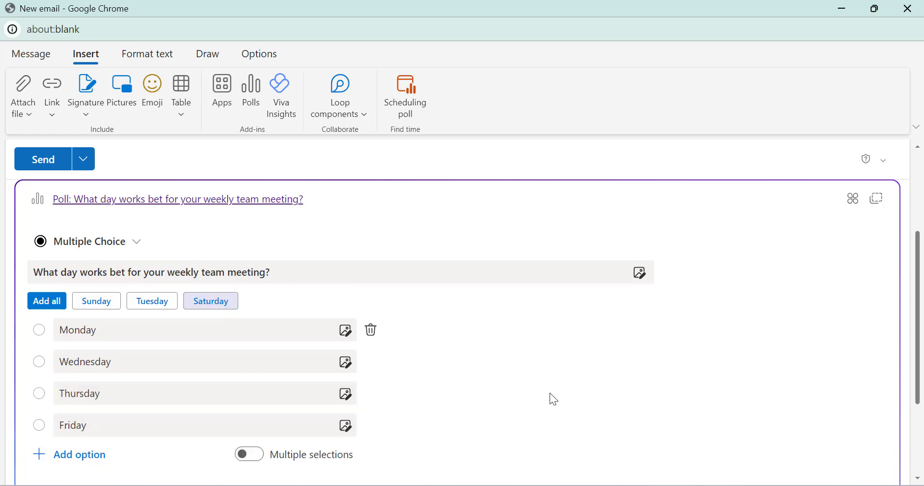
scroll(550, 384, "down", 5)
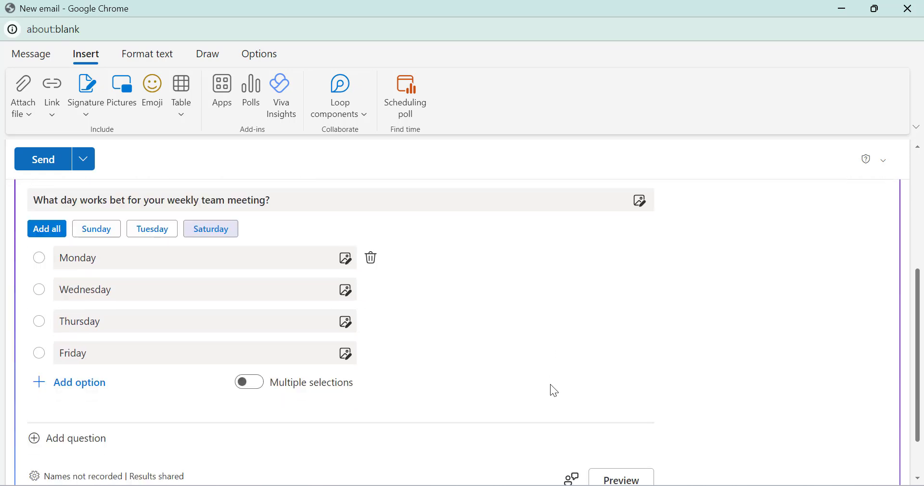
left_click(79, 336)
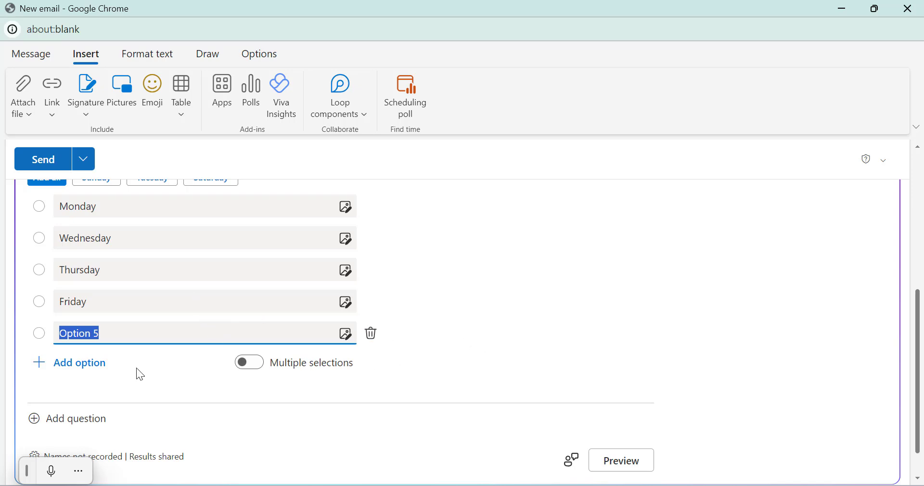
Delete the fifth option, turn on Multiple selections, and bring up the question-type menu.
left_click(371, 343)
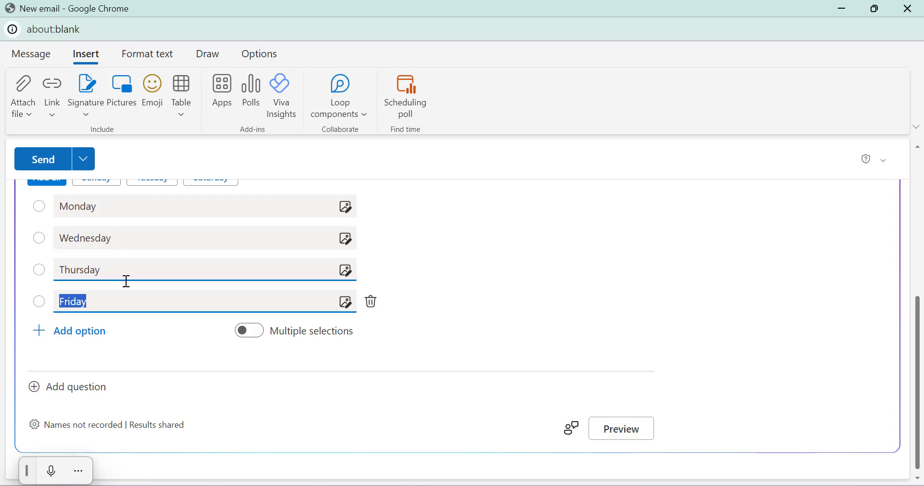
left_click(250, 337)
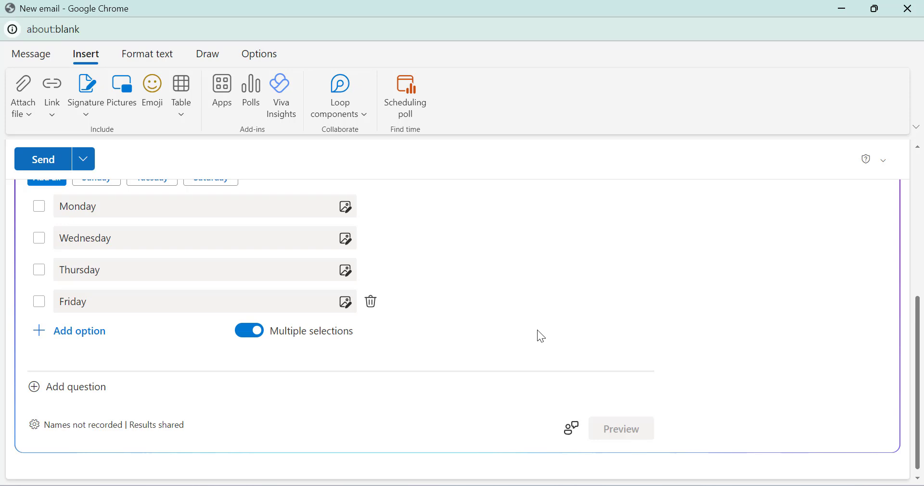
left_click(69, 389)
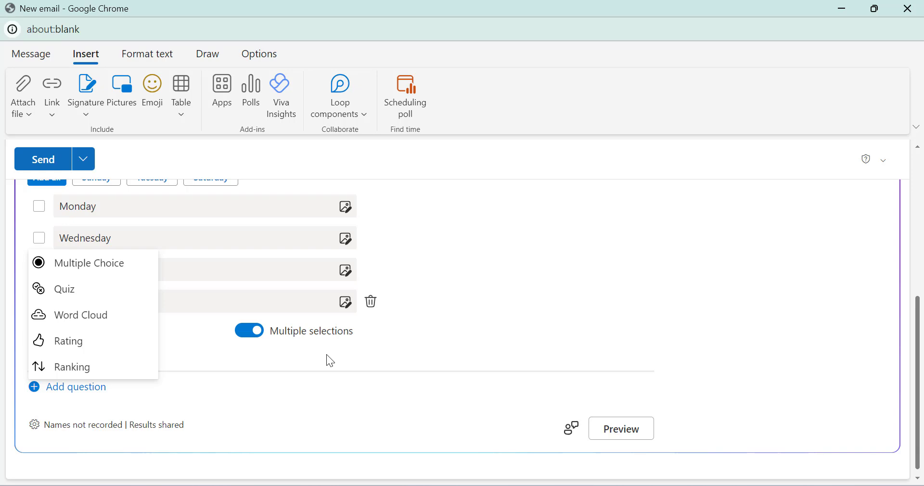
Add Rating question 2, 'How would you rate the previous meeting and its outcomes?', with Star symbols.
left_click(130, 354)
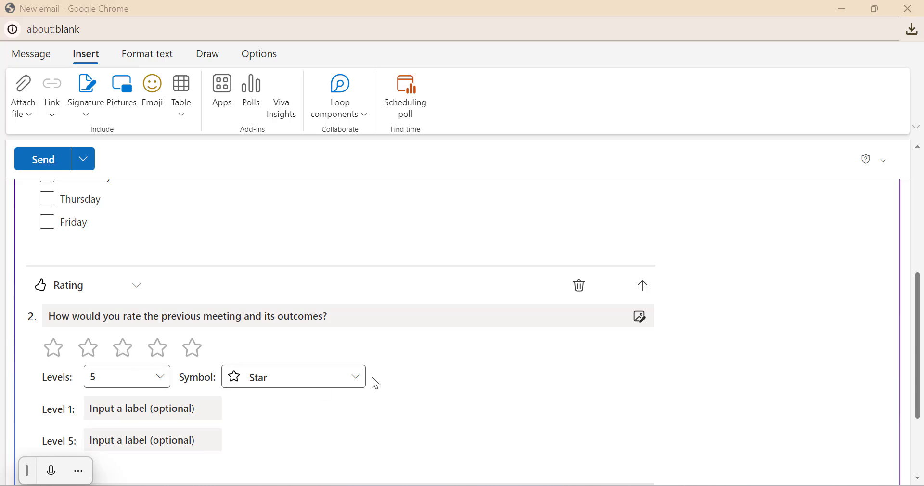
left_click(345, 378)
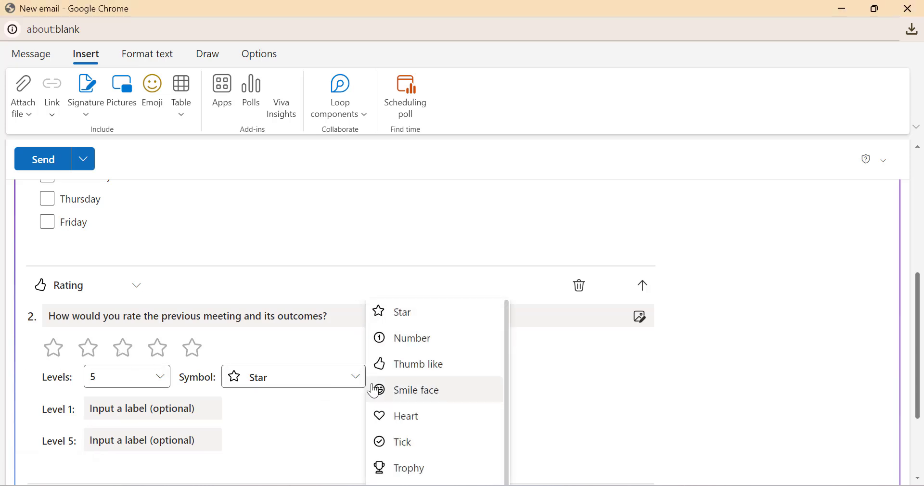
scroll(444, 385, "down", 2)
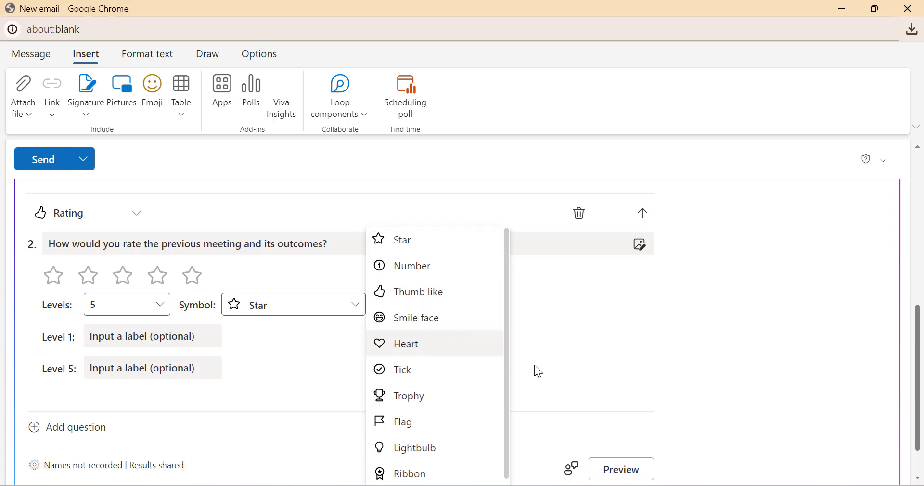
left_click(623, 359)
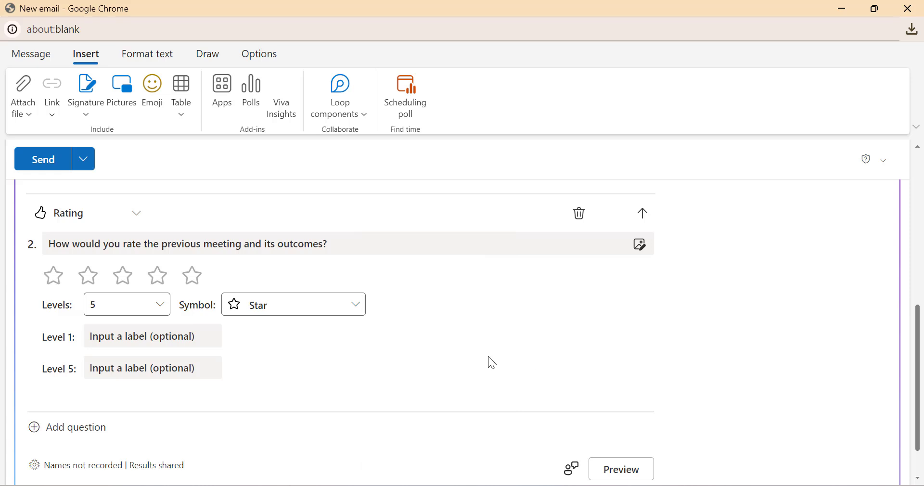
scroll(288, 363, "down", 1)
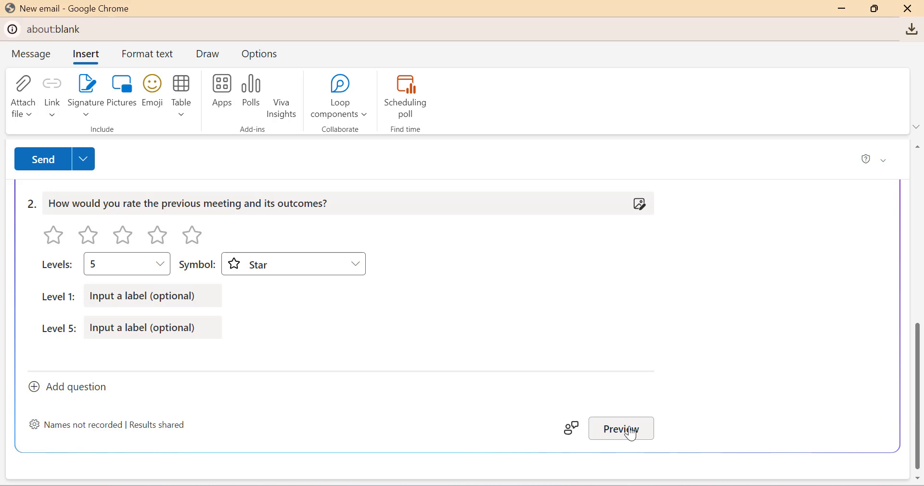
left_click(622, 429)
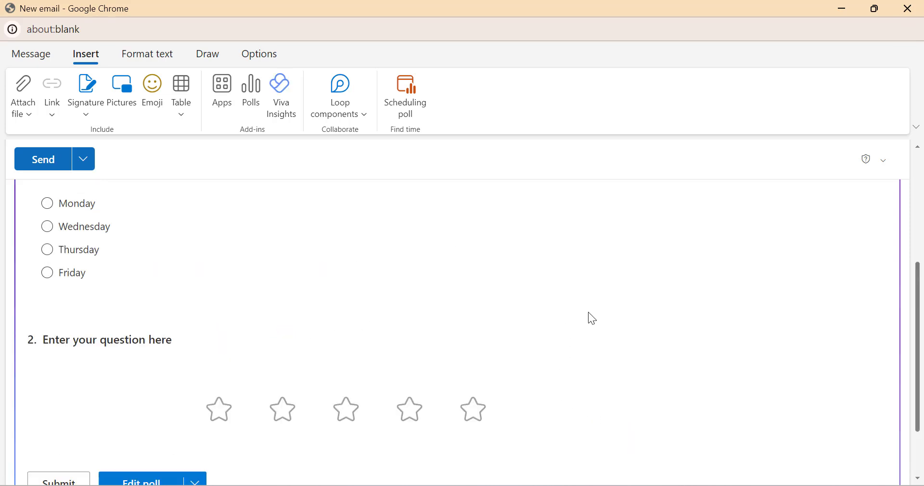
scroll(592, 318, "down", 2)
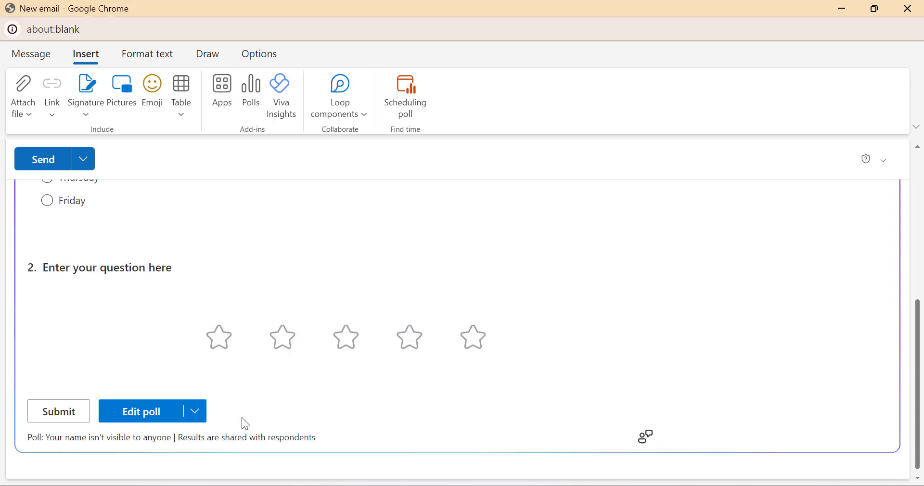
left_click(143, 413)
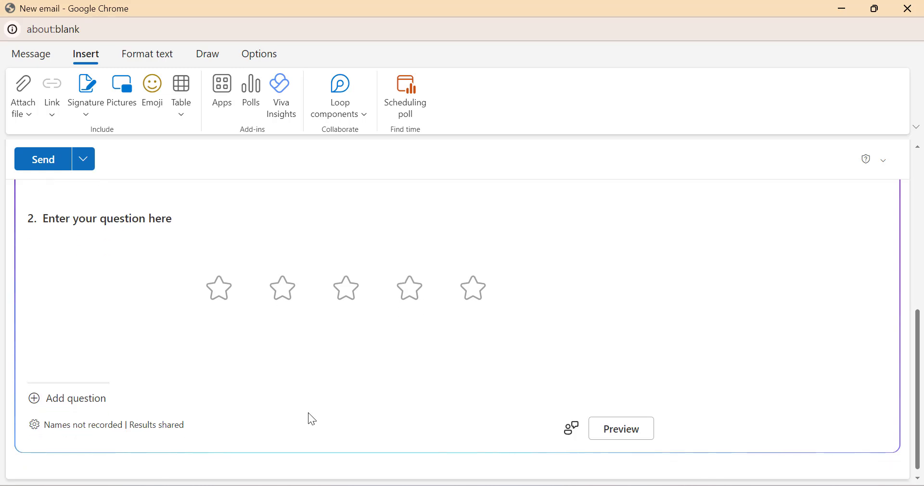
Insert the finished poll into the email draft.
left_click(107, 204)
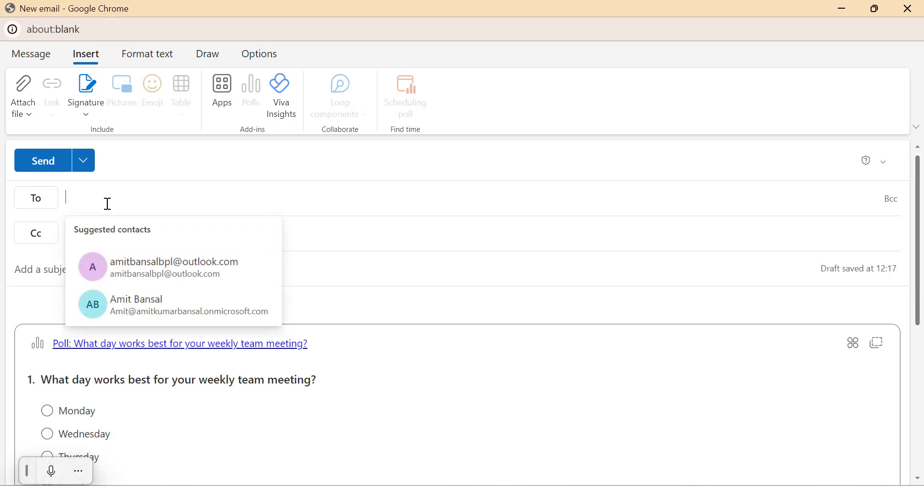
left_click(375, 235)
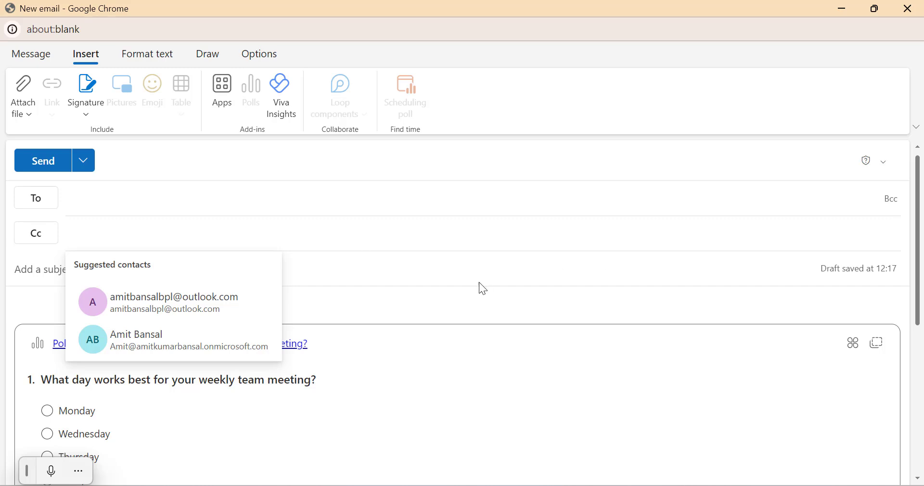
left_click(441, 268)
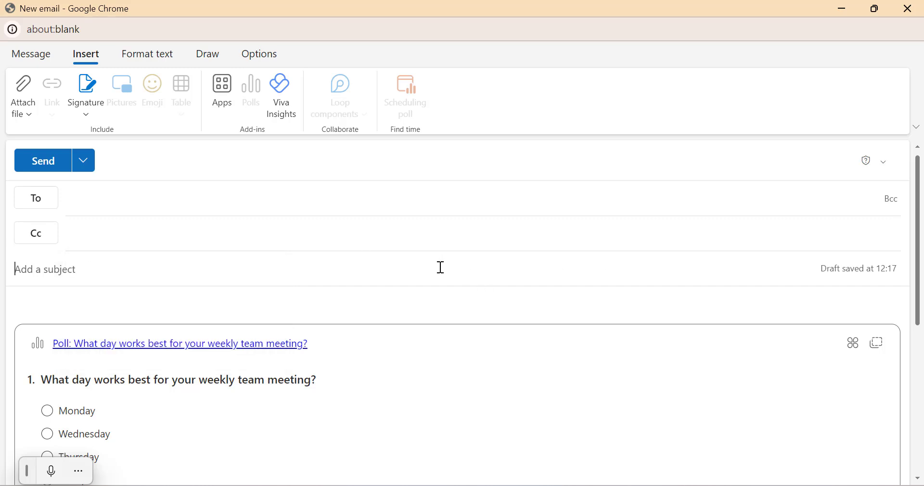
left_click(41, 309)
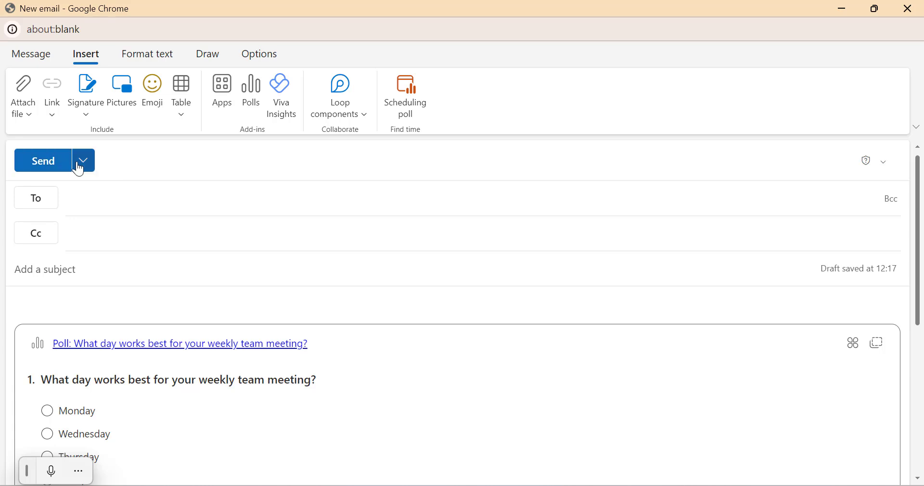
Address the email to the suggested contact and give it the subject 'Test Poll Email'.
left_click(89, 199)
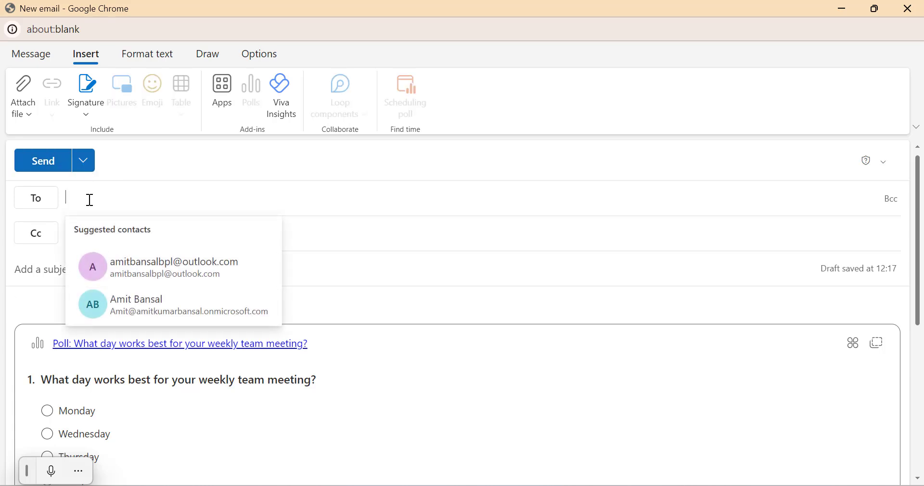
left_click(171, 269)
left_click(107, 275)
type("Test Poll Email")
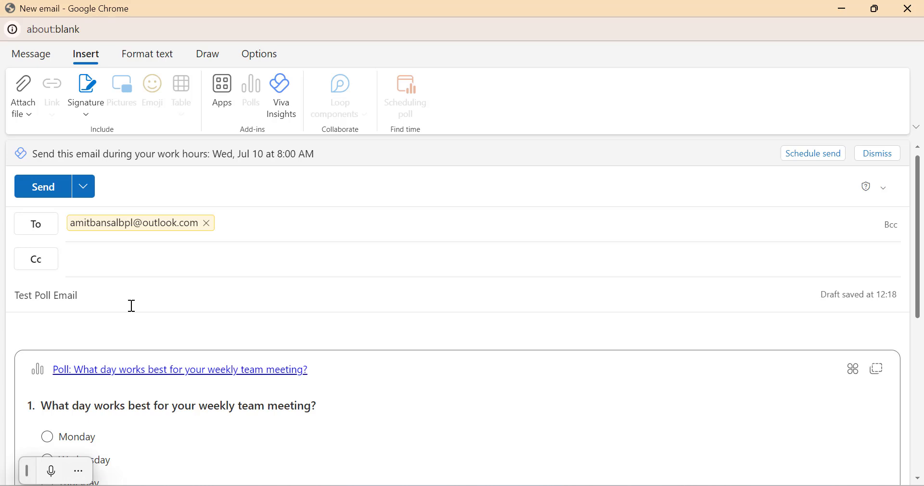
Send the Test Poll Email.
left_click(43, 187)
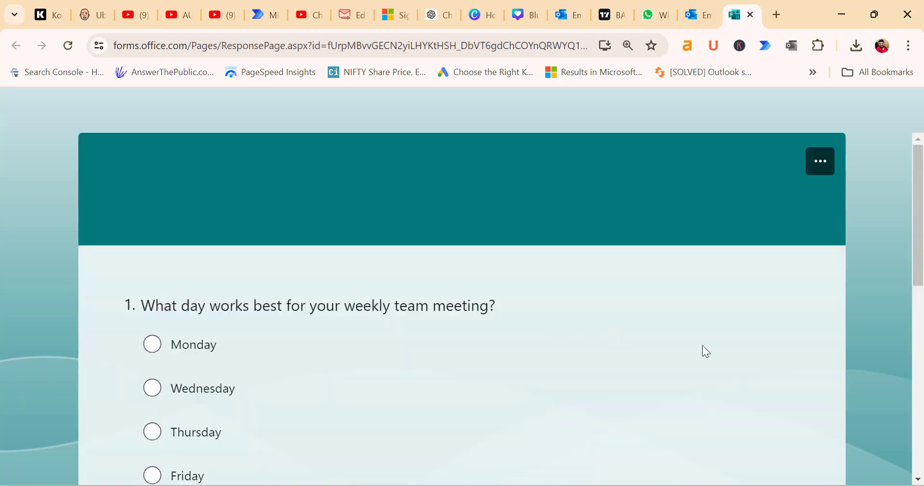
Answer question 1 with Wednesday as the preferred meeting day.
scroll(504, 332, "down", 7)
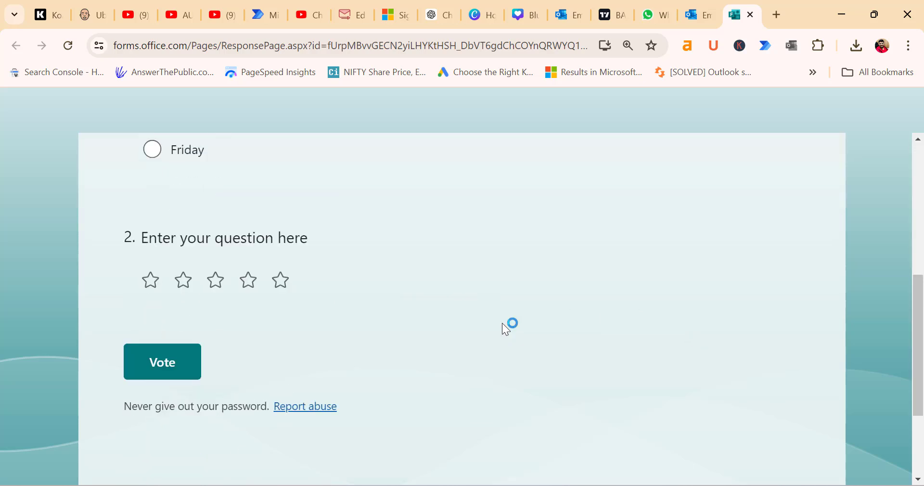
scroll(502, 322, "up", 5)
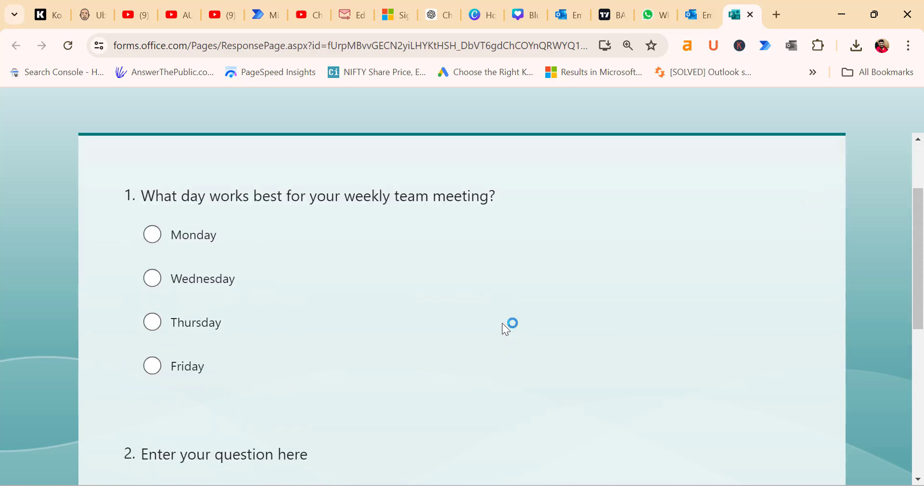
left_click(171, 243)
left_click(149, 284)
Give question 2 a four-star rating and submit the poll response.
scroll(361, 326, "down", 3)
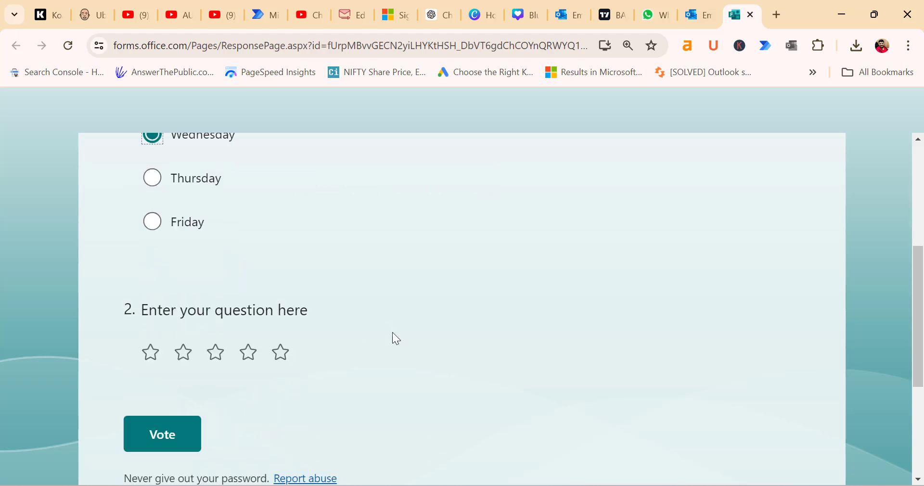
scroll(394, 330, "down", 2)
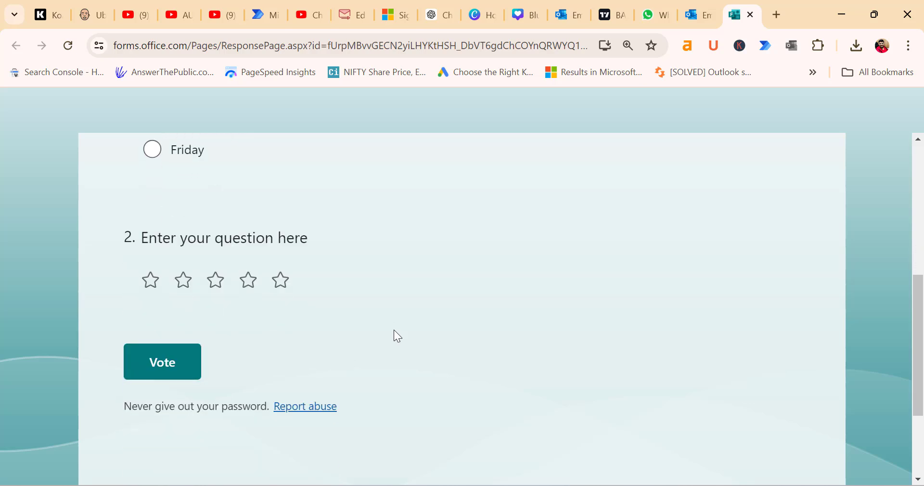
scroll(397, 336, "down", 3)
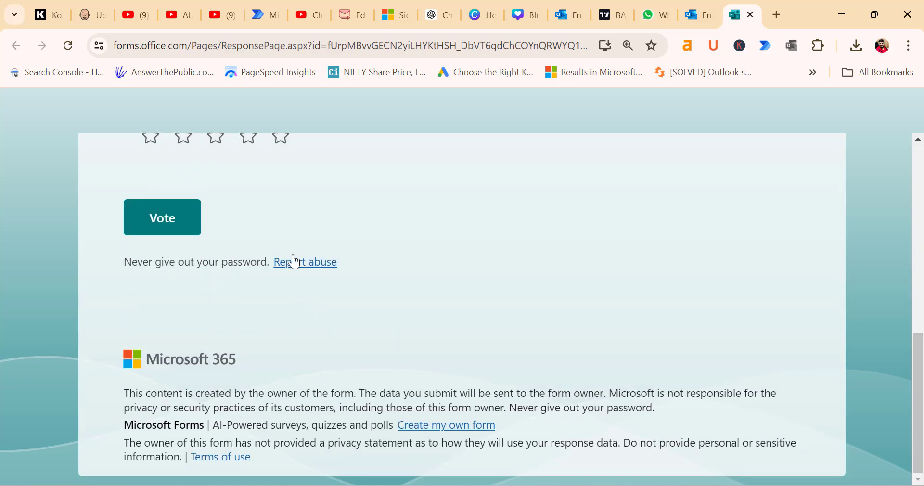
scroll(288, 255, "up", 2)
left_click(248, 211)
left_click(247, 214)
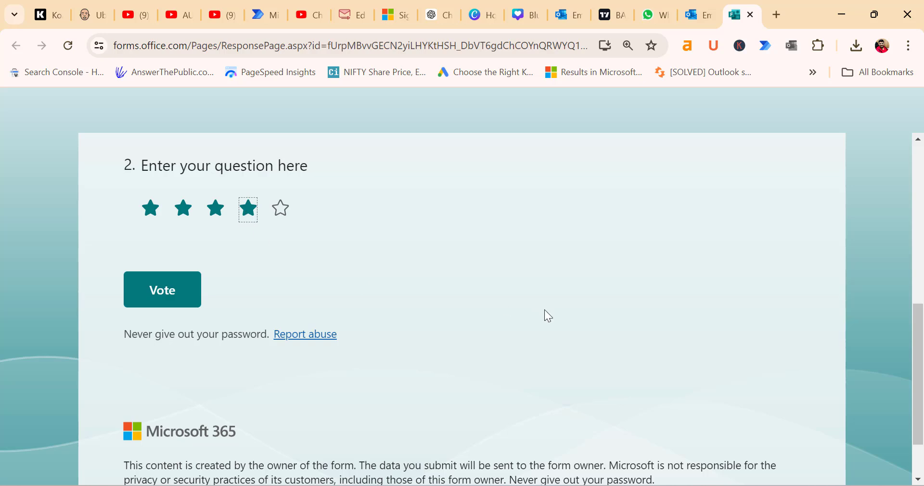
left_click(178, 296)
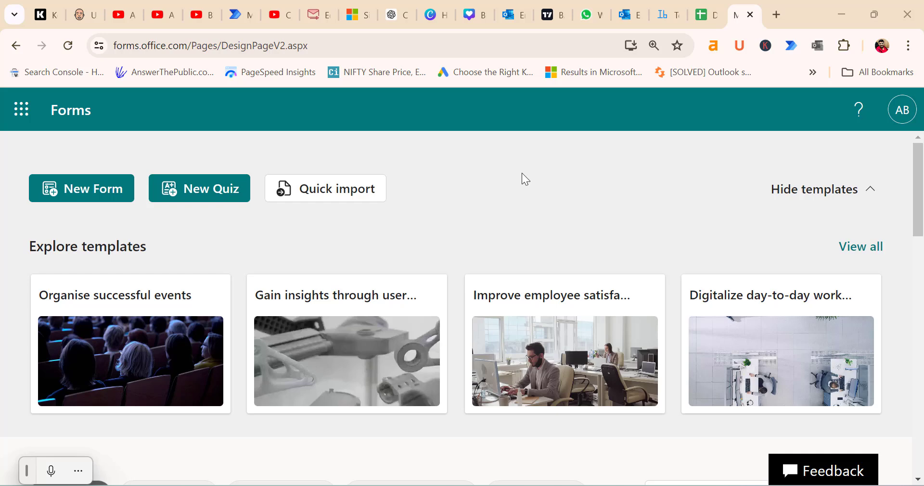
Open the 'What day works best for your weekly team meeting?' poll from Recent forms.
left_click(894, 117)
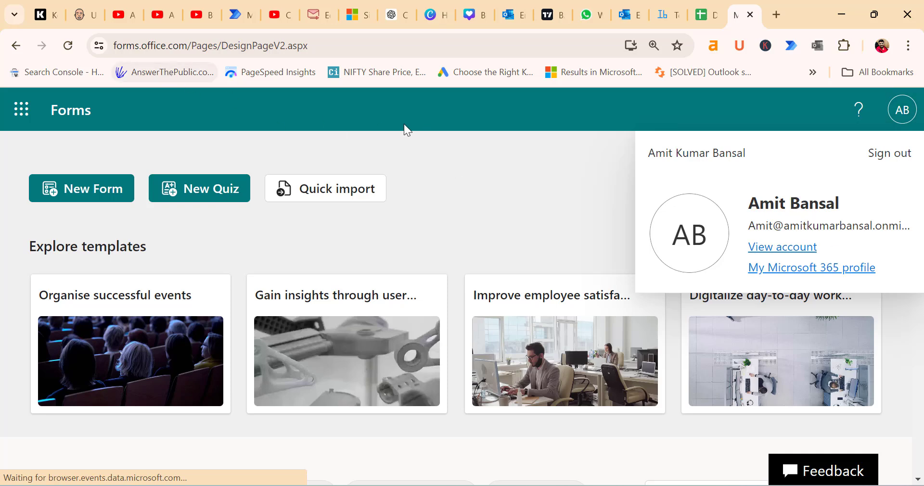
left_click(449, 148)
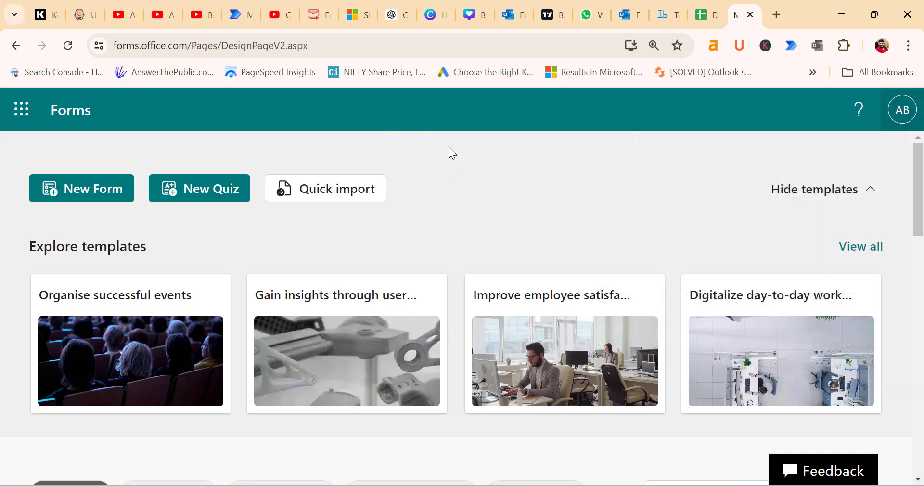
scroll(451, 195, "down", 3)
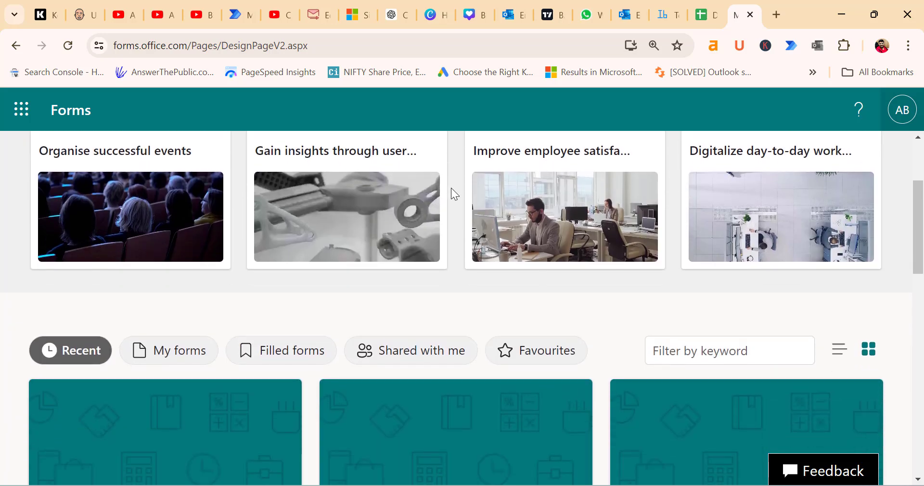
scroll(451, 188, "down", 6)
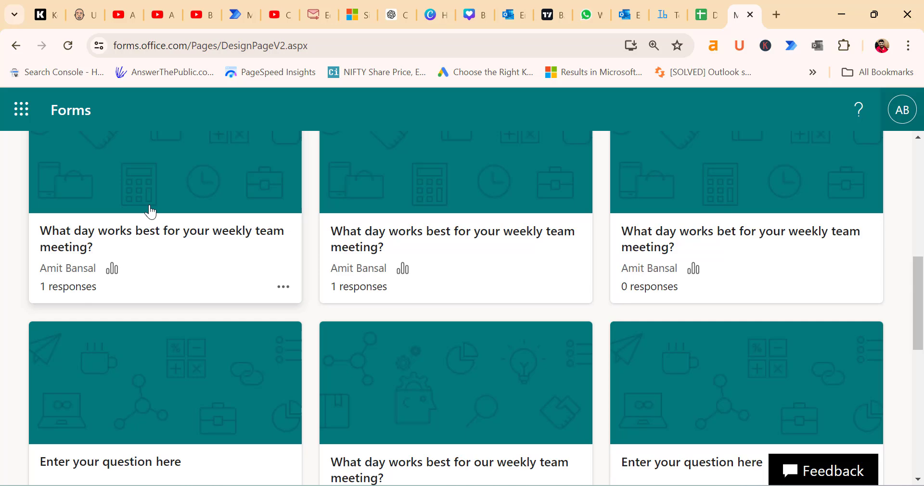
left_click(150, 211)
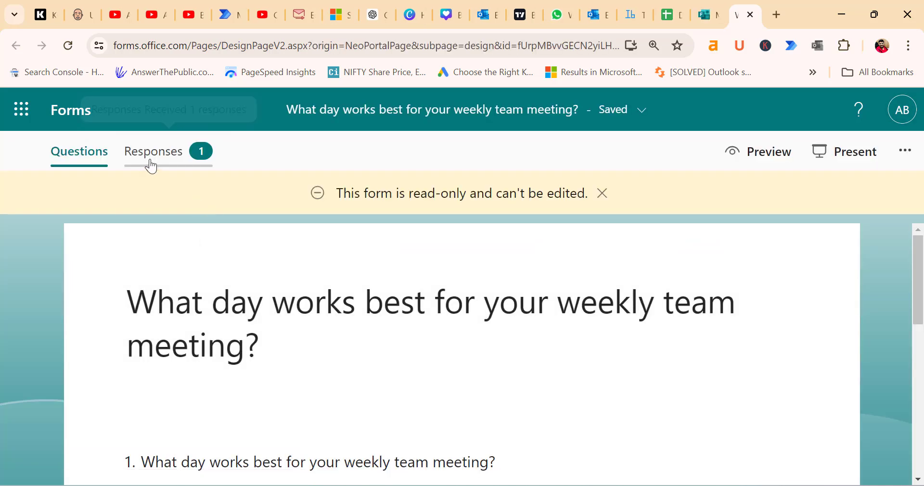
Show the Responses summary and highlight the 00:44 average completion time.
left_click(155, 160)
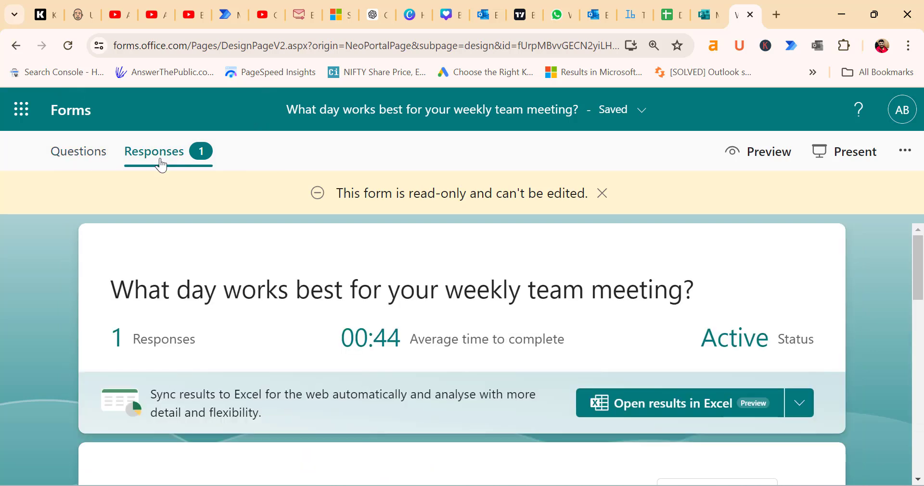
scroll(171, 276, "down", 1)
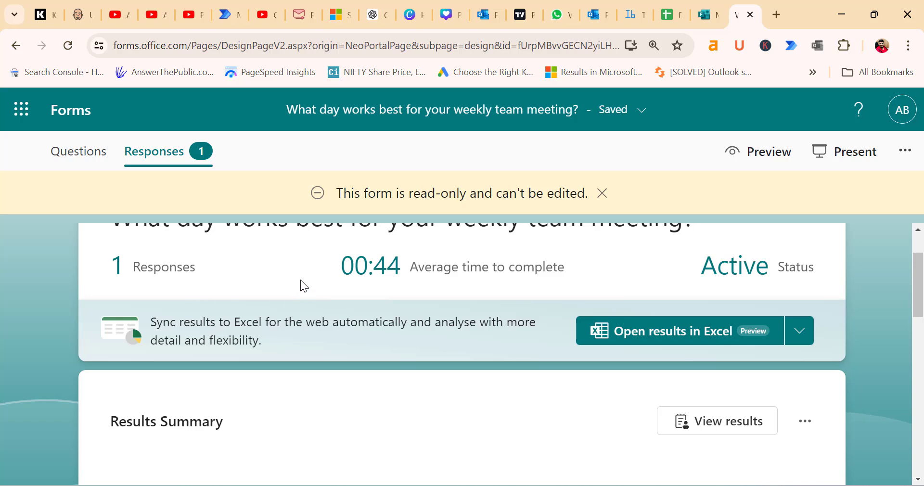
left_click_drag(343, 265, 402, 267)
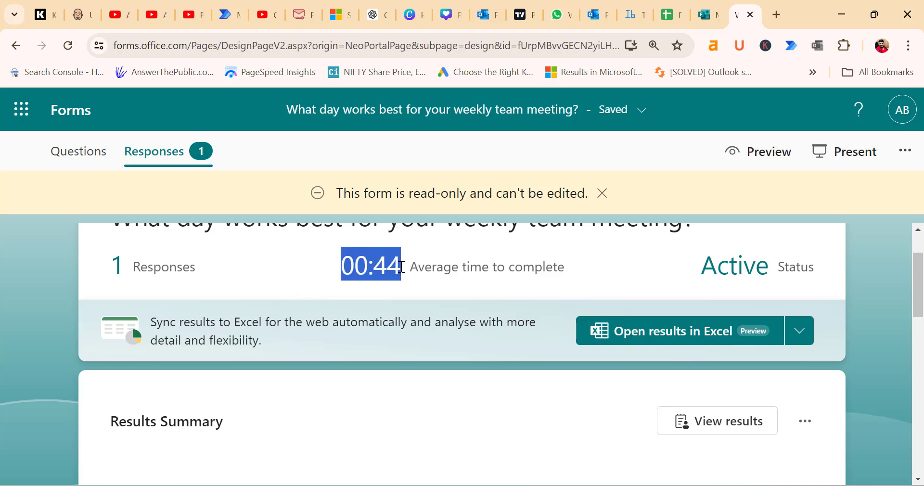
scroll(594, 328, "up", 1)
scroll(594, 327, "up", 2)
left_click_drag(700, 339, 770, 336)
left_click(559, 322)
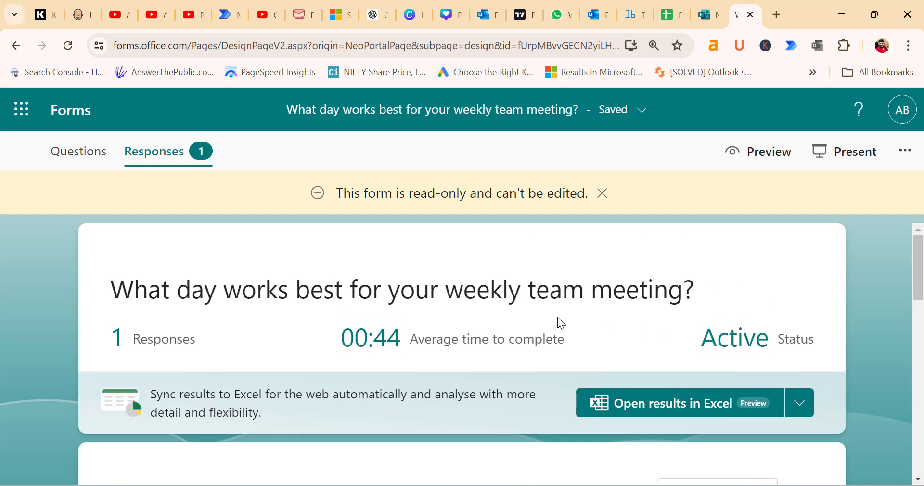
Review the Wednesday pie chart and the 4.00 average rating chart.
scroll(557, 318, "down", 3)
scroll(557, 318, "down", 5)
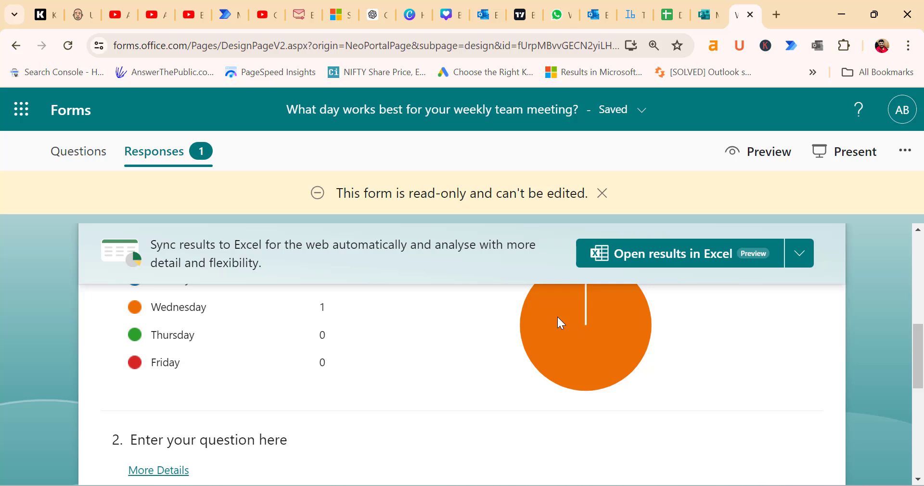
scroll(557, 316, "down", 2)
scroll(557, 318, "up", 2)
scroll(433, 385, "up", 2)
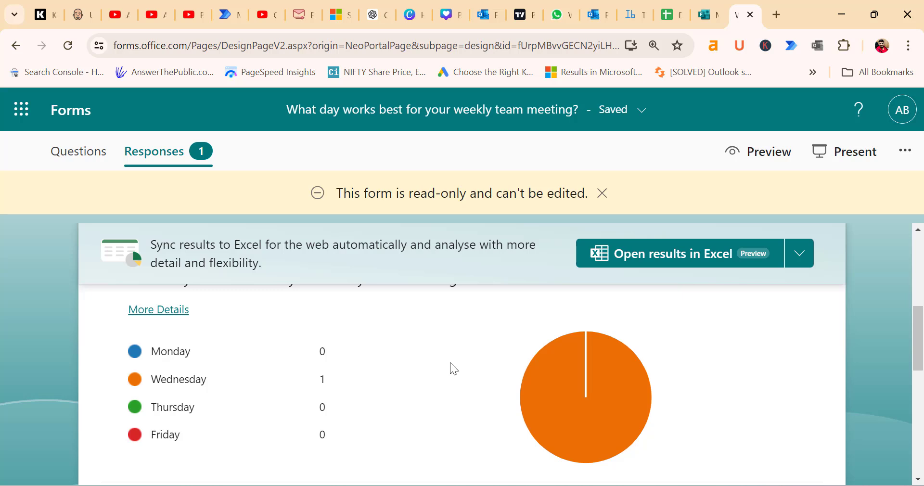
scroll(451, 360, "down", 3)
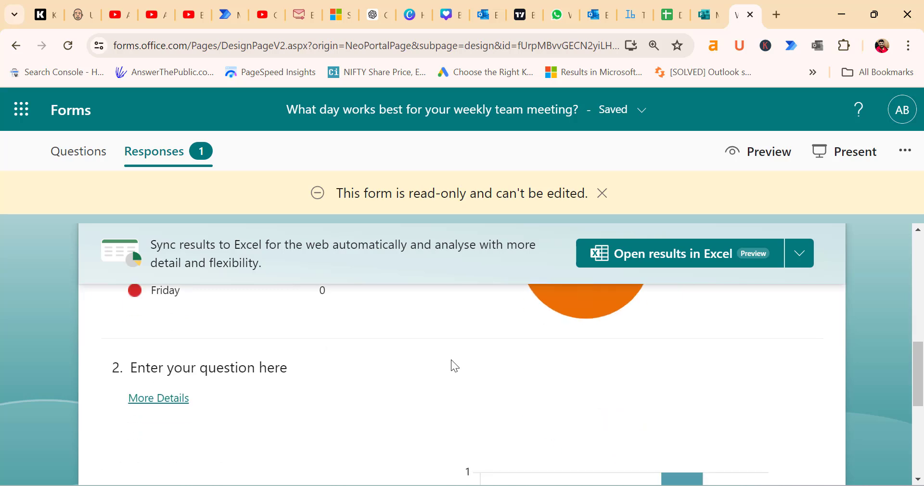
scroll(466, 371, "down", 4)
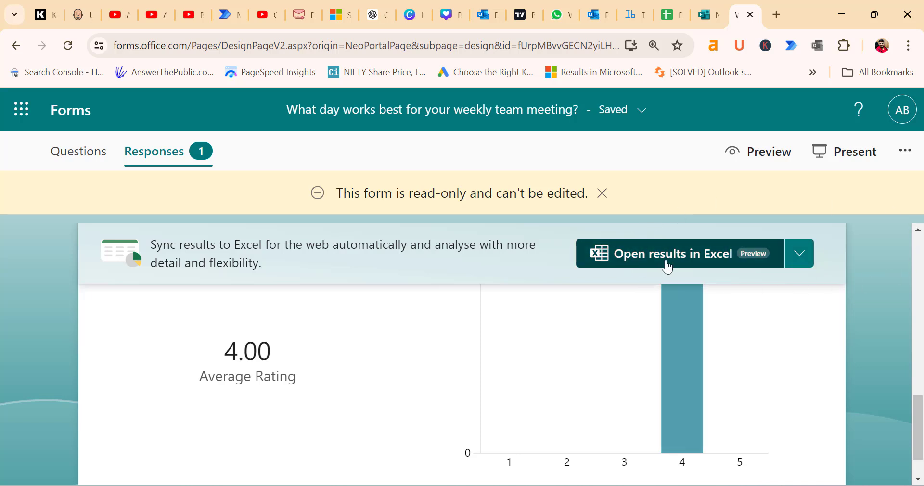
scroll(668, 268, "down", 1)
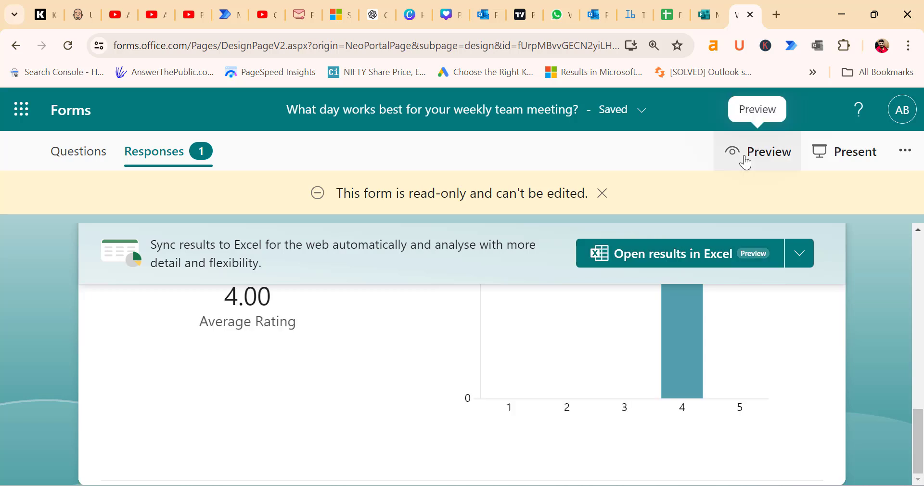
Preview the poll in Computer view, then switch the preview to the Mobile layout.
left_click(745, 162)
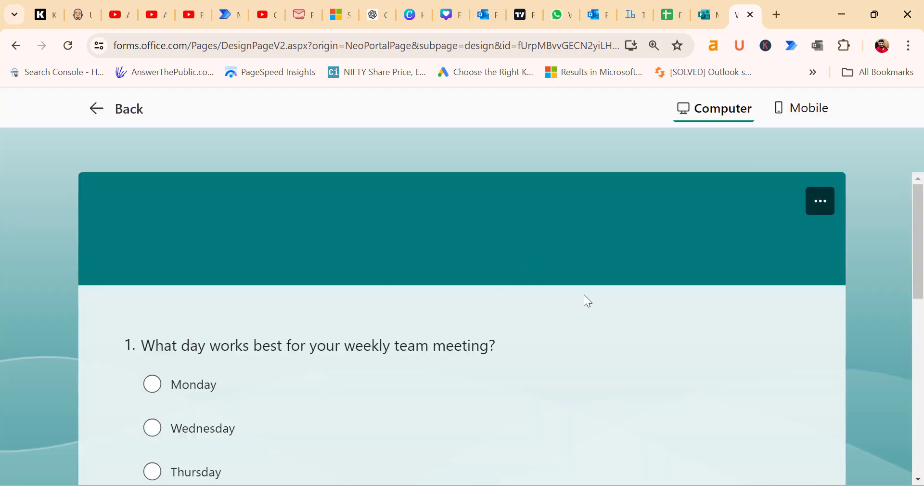
scroll(584, 294, "down", 5)
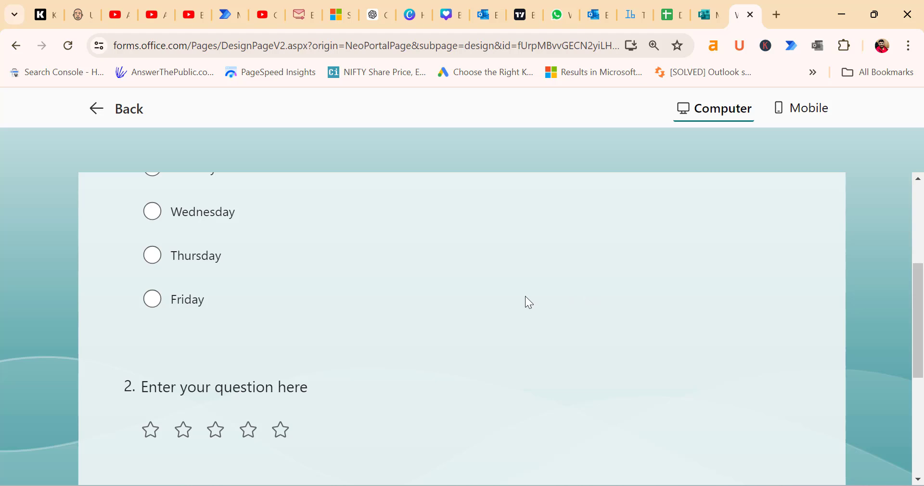
scroll(807, 213, "up", 2)
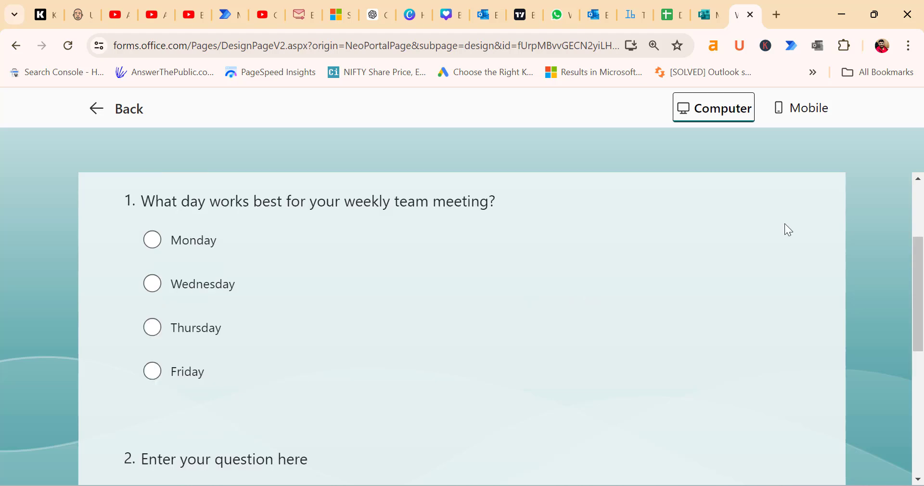
left_click(797, 109)
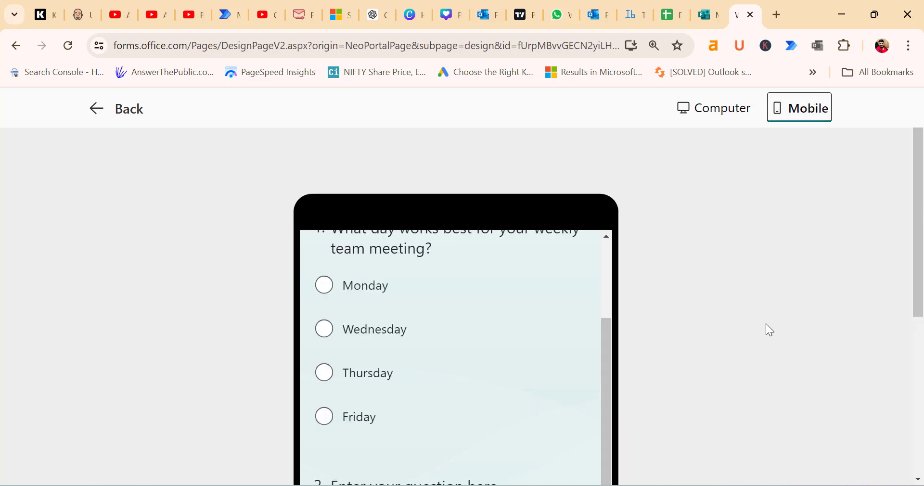